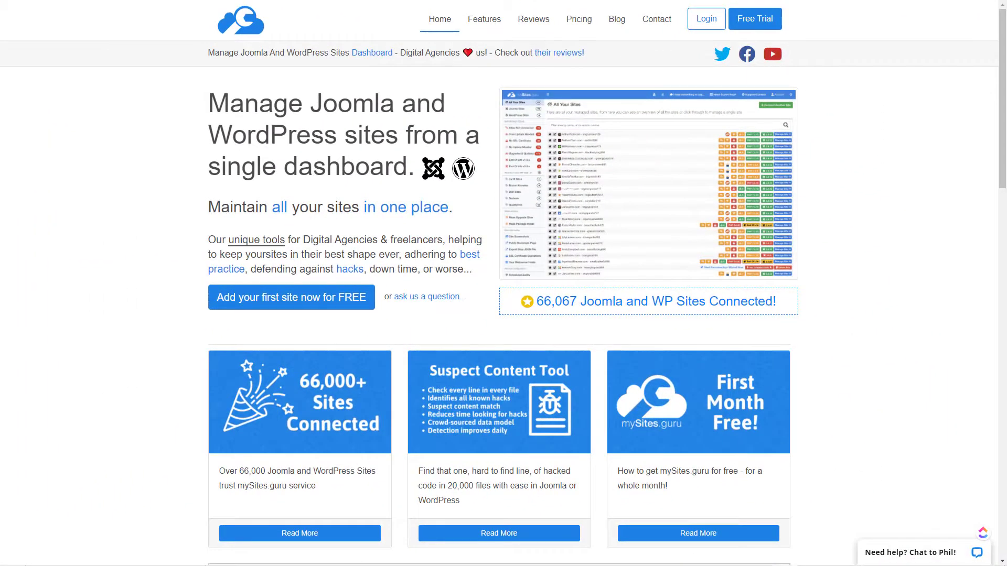
Log in to mySites.guru and review the Basic Joomla site's audit results and backups
click(707, 21)
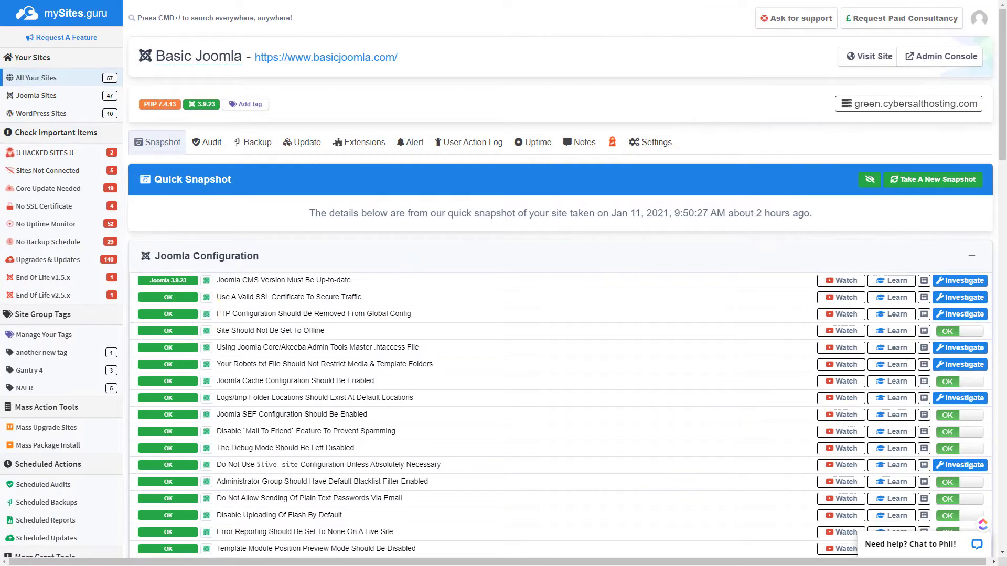
click(192, 147)
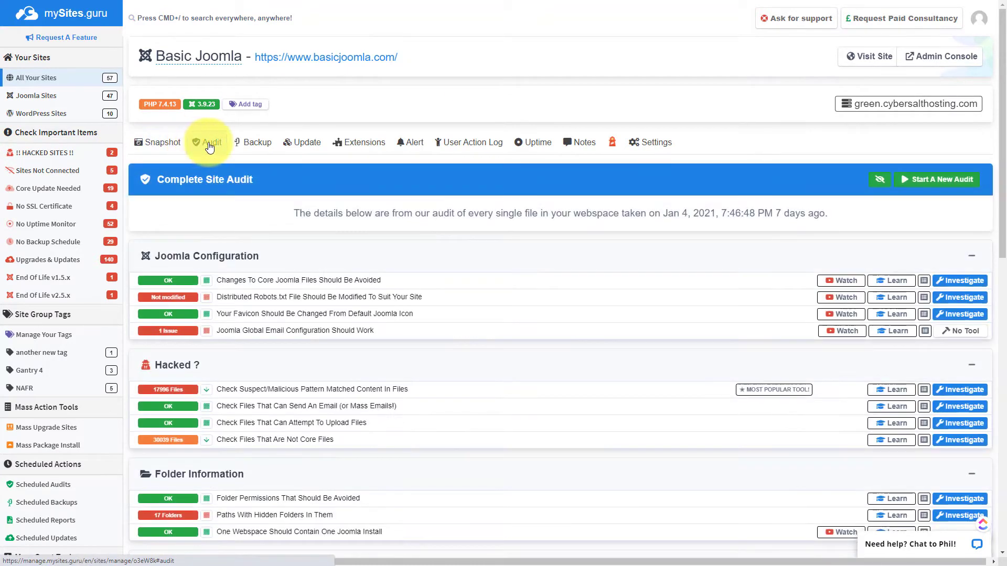
click(248, 145)
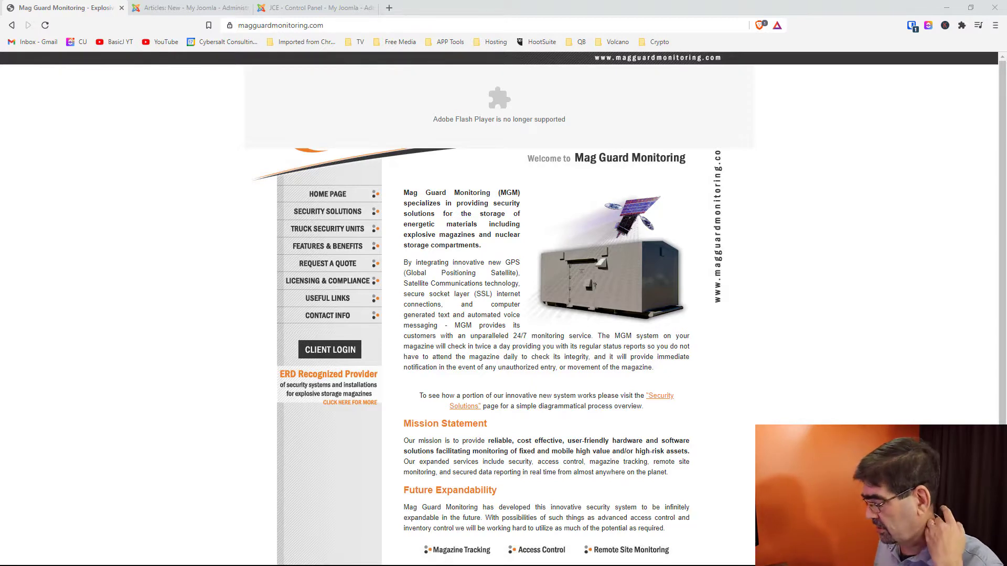
Copy the Mag Guard Monitoring homepage text, from the welcome paragraph down to the bottom links
drag(404, 195, 690, 535)
click(406, 193)
right_click(461, 337)
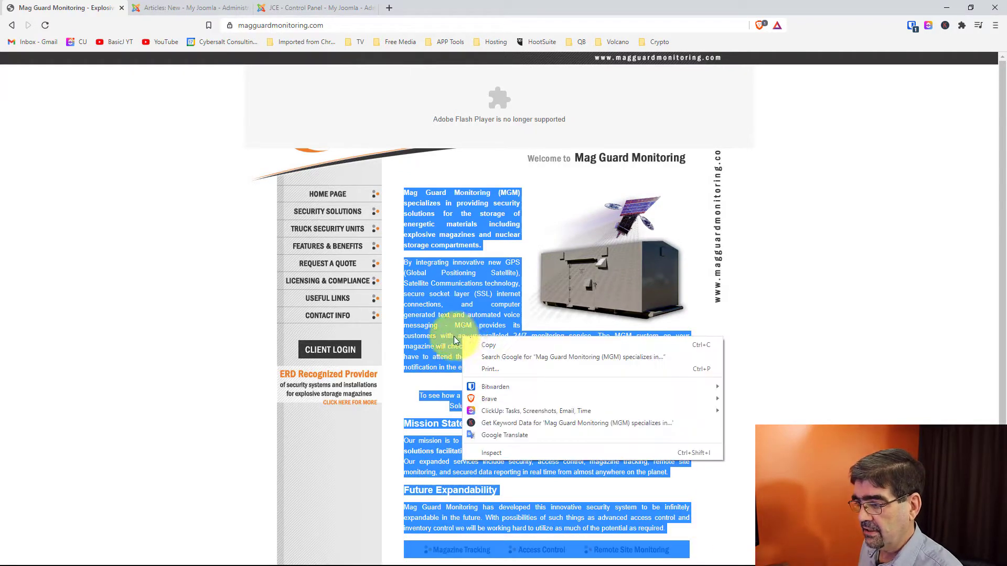
click(490, 348)
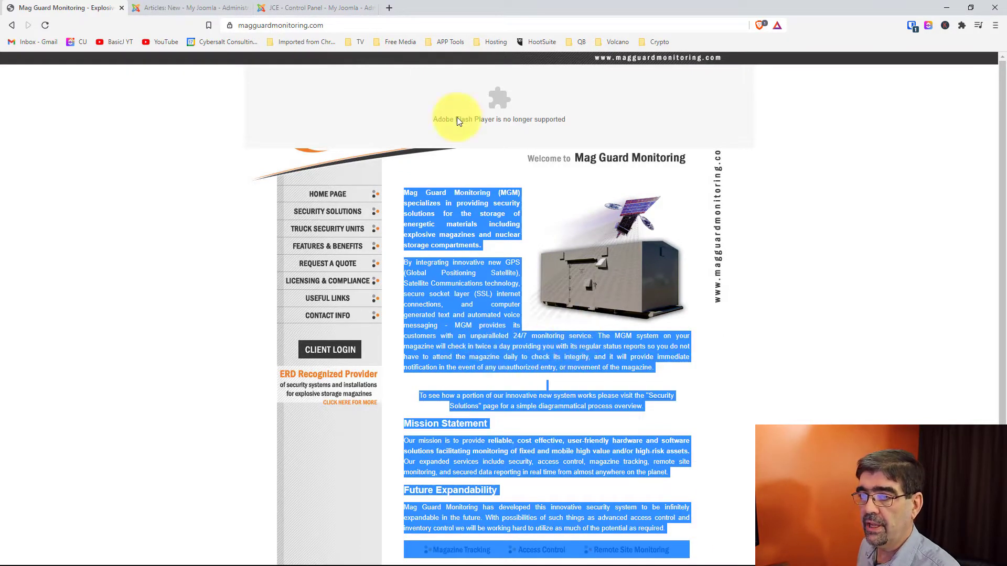
Paste the copied Mag Guard text into the new article's body and inspect its HTML source
click(171, 9)
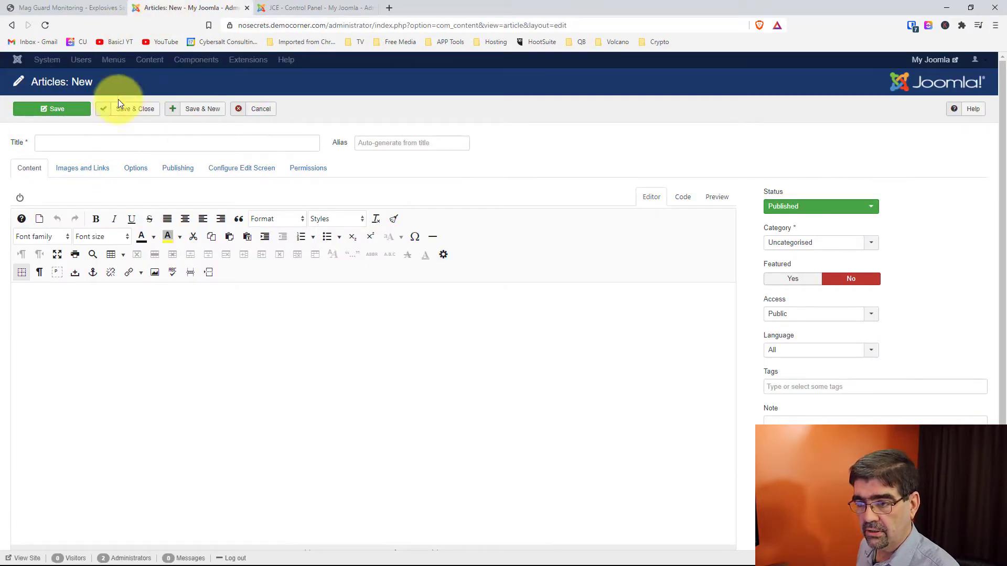
click(160, 320)
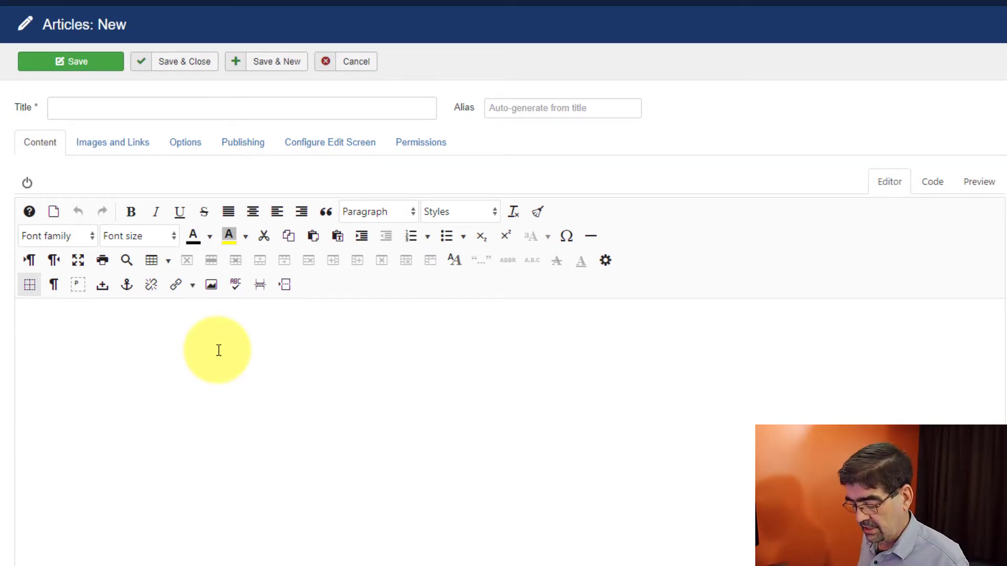
key(ctrl+v)
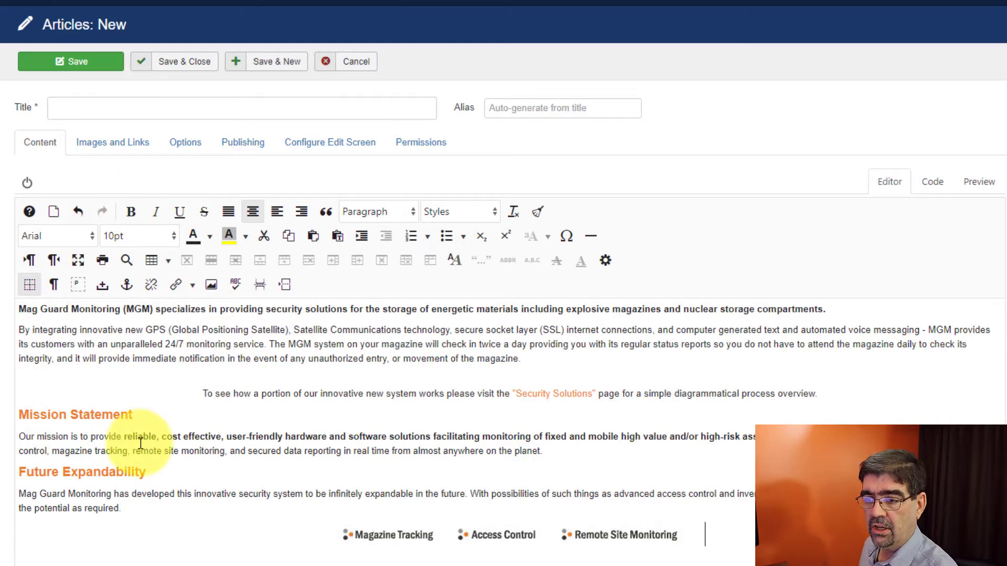
click(932, 183)
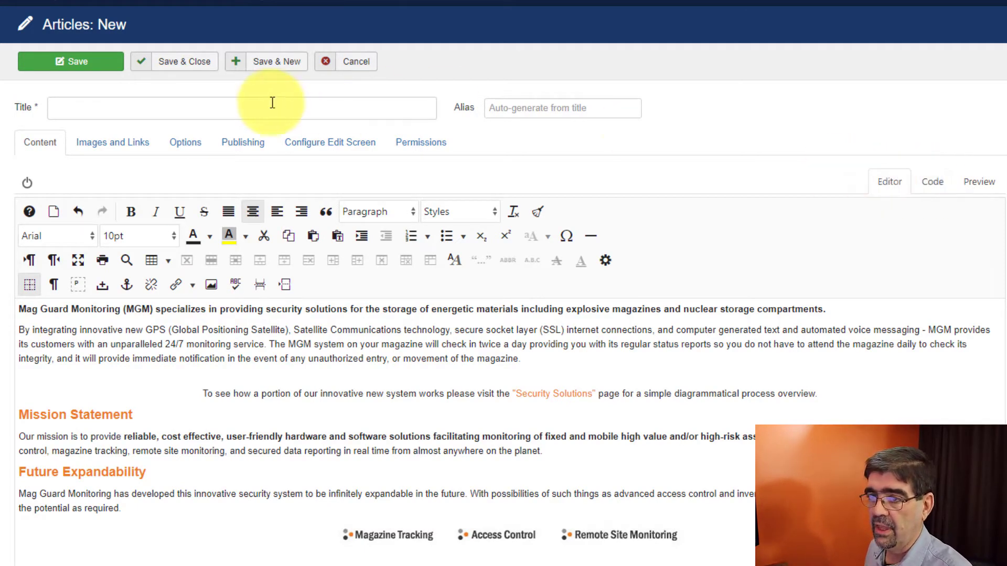
Open the JCE Editor's Editor Global Configuration from the Components menu
scroll(236, 105, up, 1)
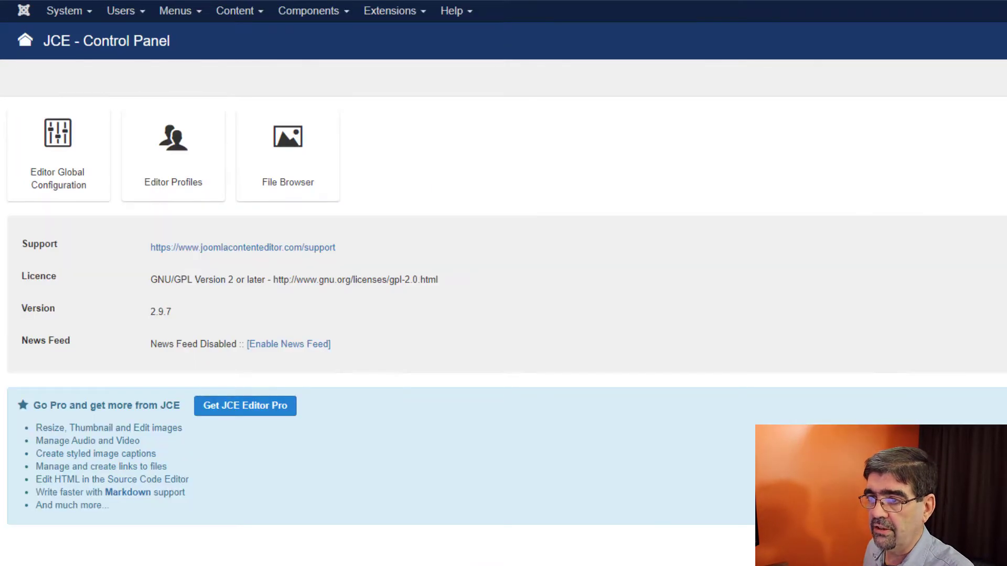
click(298, 16)
click(315, 85)
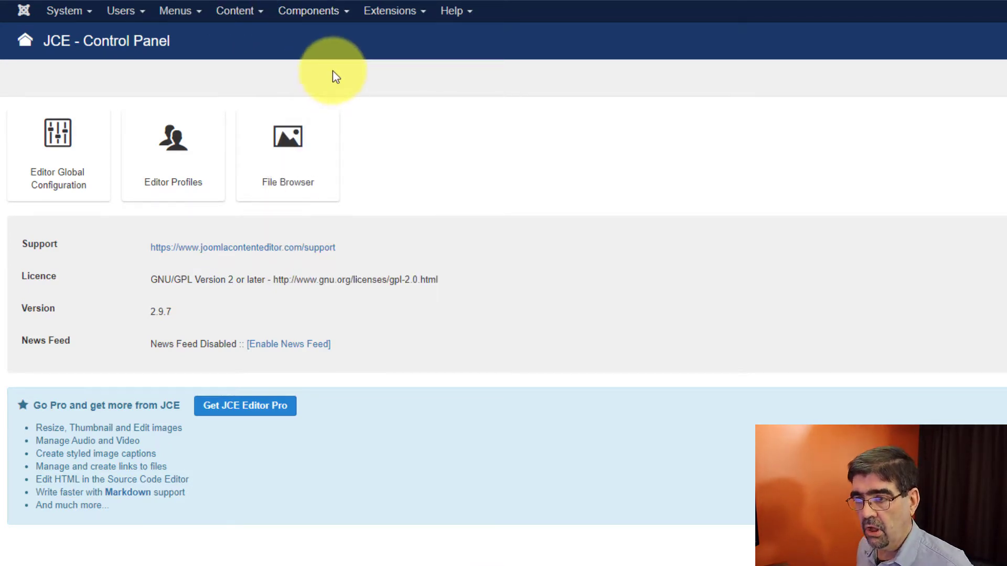
click(84, 171)
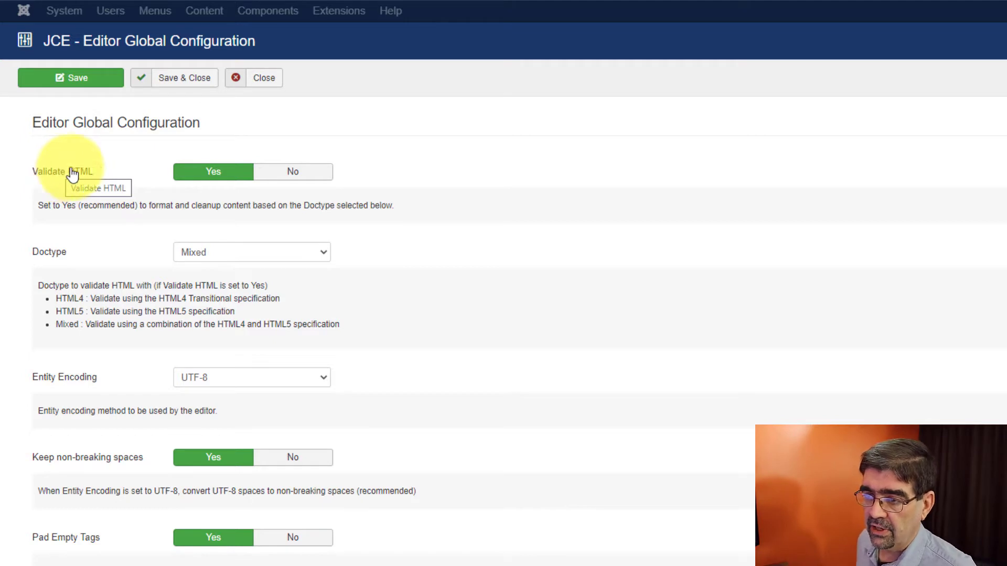
Keep Doctype Mixed and entity encoding UTF-8, and set Keep non-breaking spaces to No
click(274, 258)
click(224, 319)
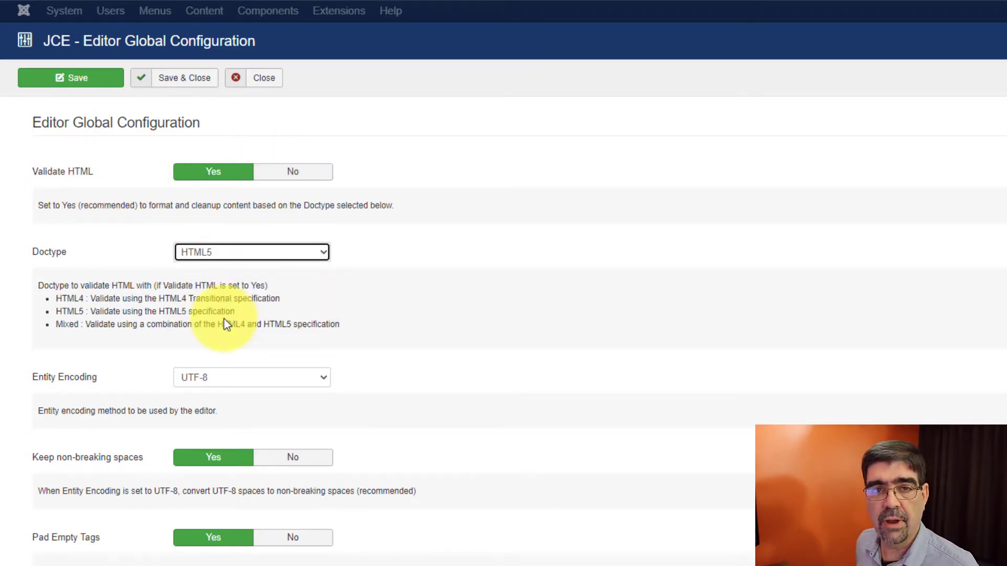
click(207, 256)
click(211, 268)
click(213, 267)
click(220, 290)
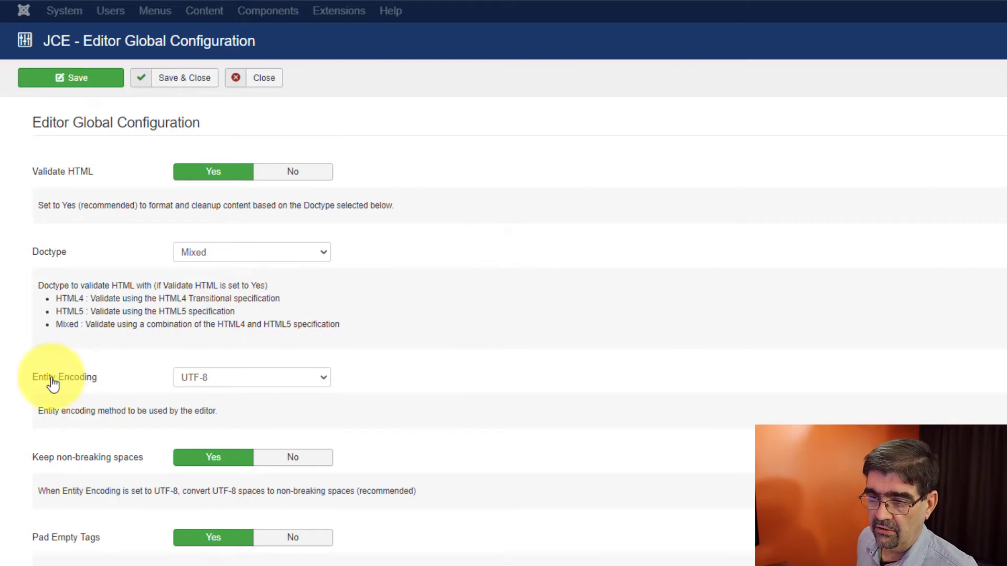
click(216, 384)
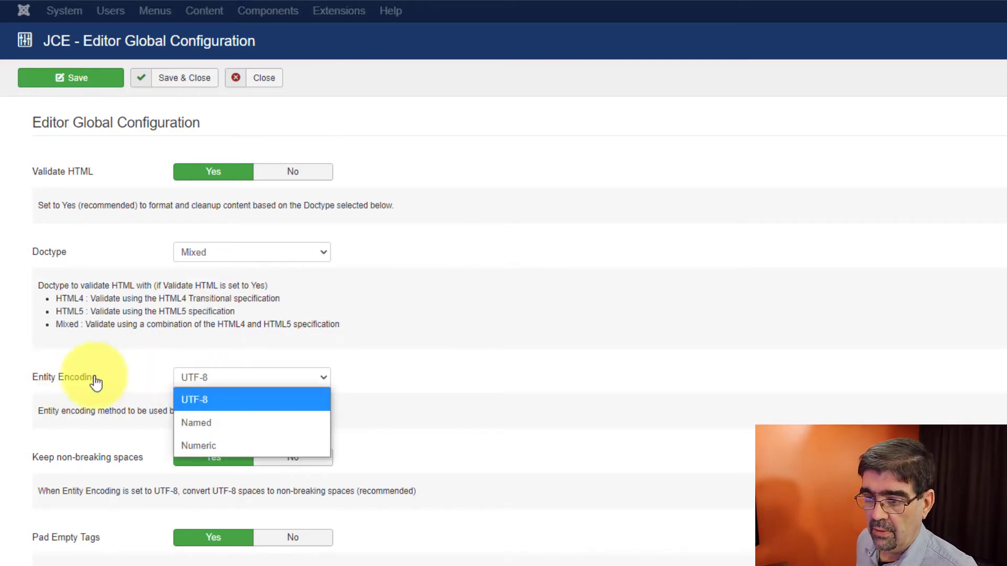
click(456, 353)
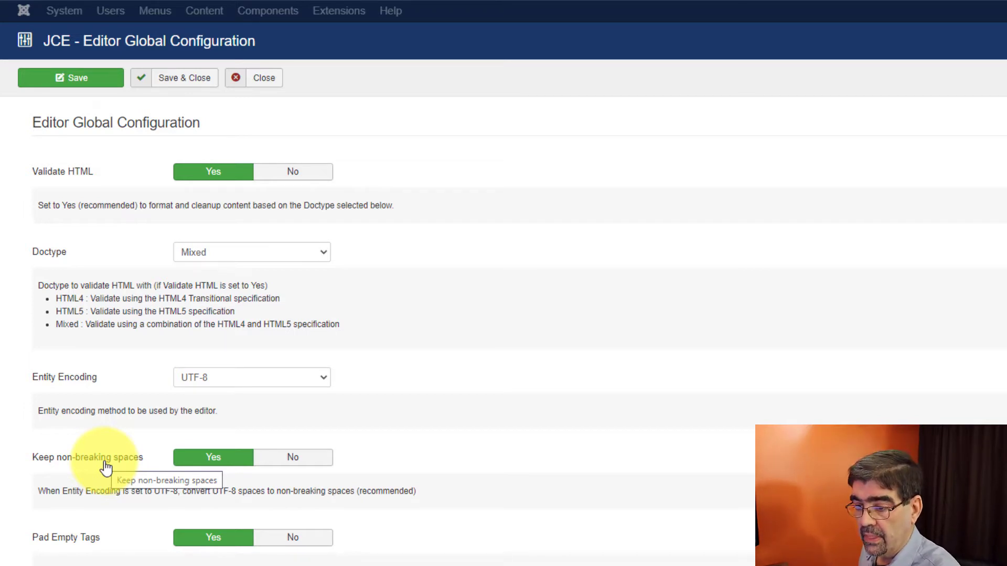
click(309, 462)
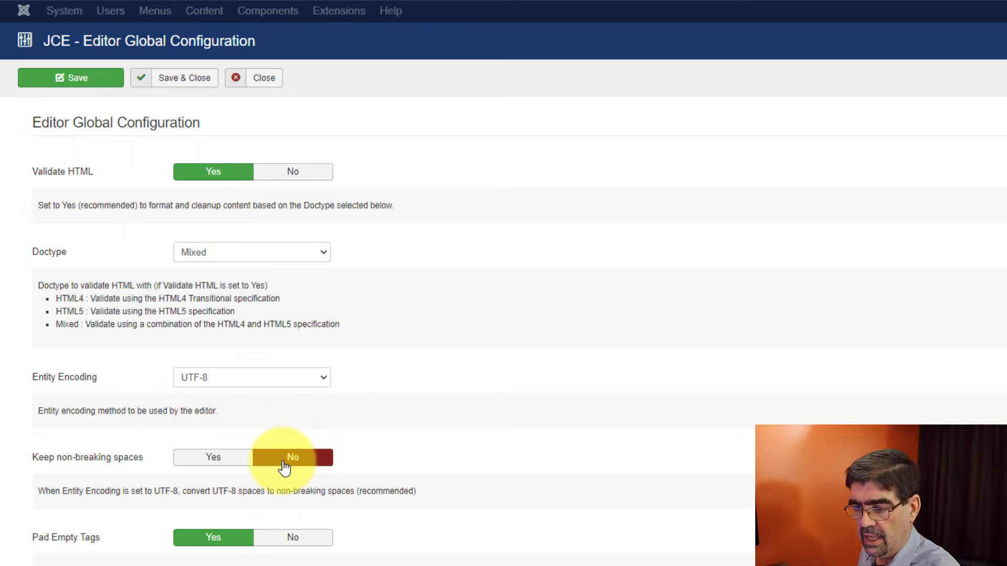
scroll(89, 430, down, 4)
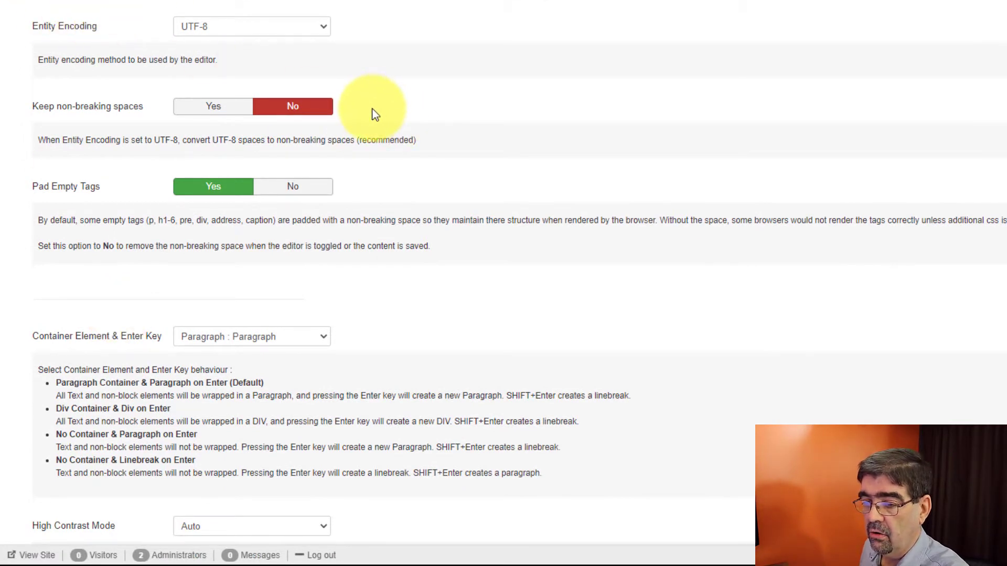
click(317, 340)
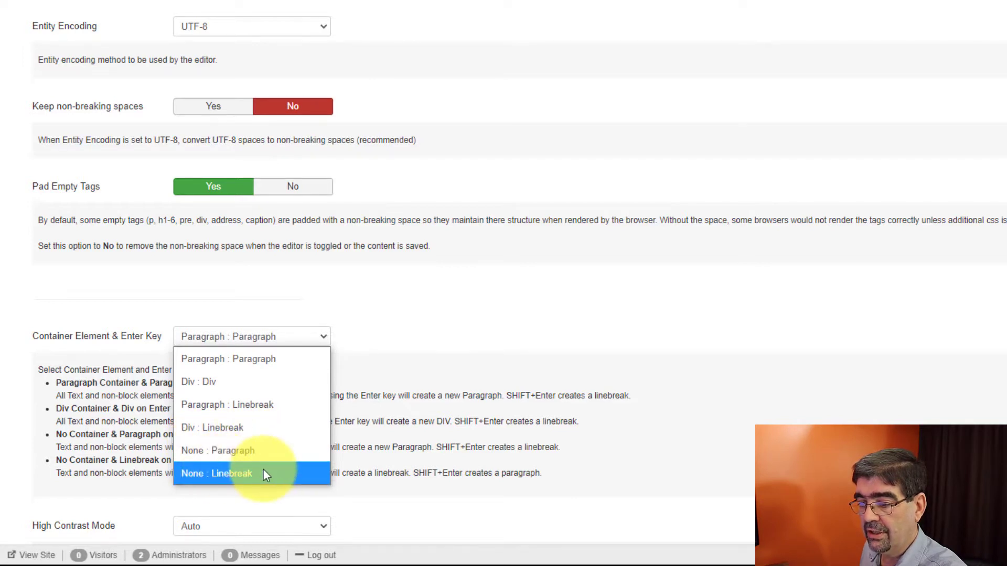
key(Escape)
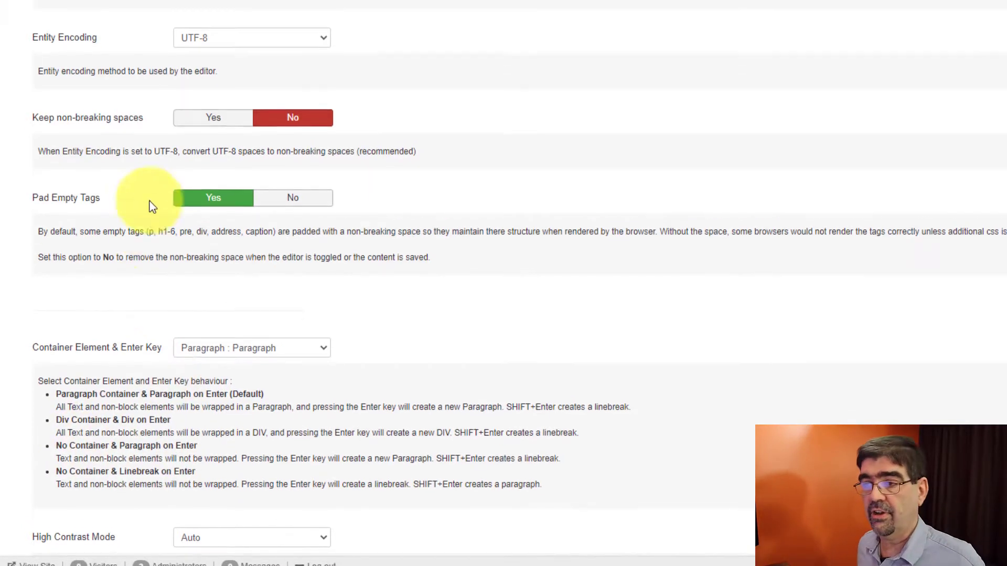
Close the global configuration and open the Default profile from the Editor Profiles list
click(269, 52)
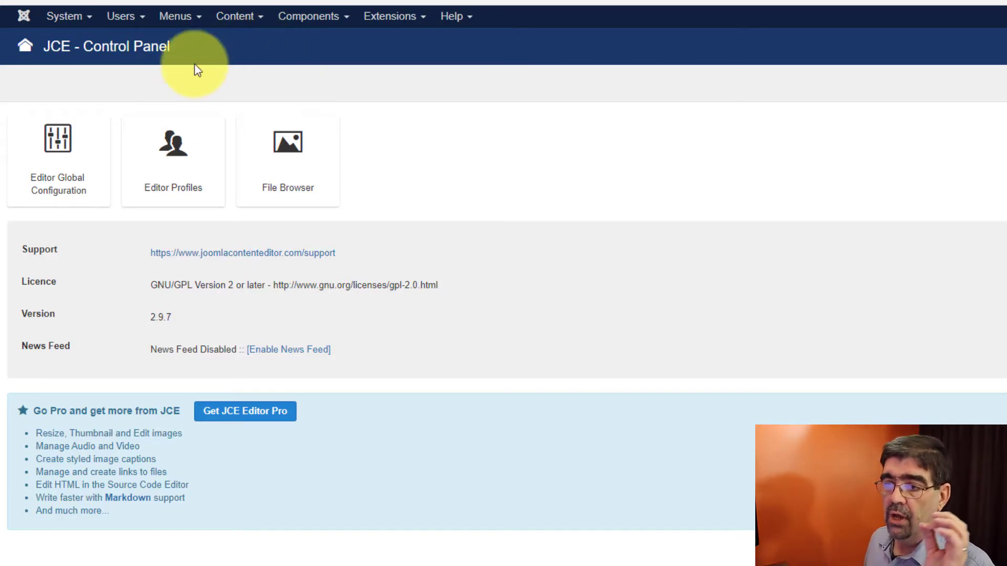
click(170, 153)
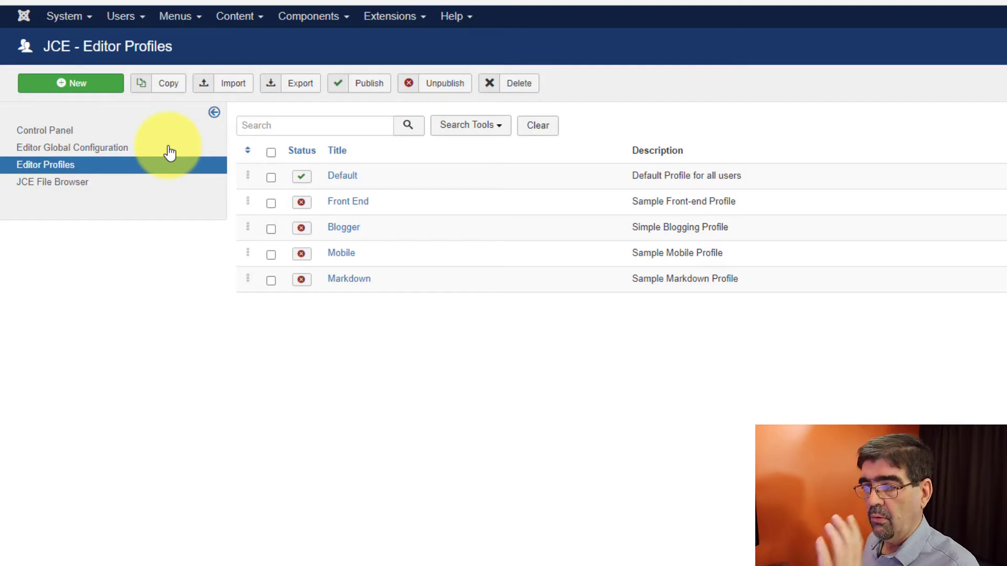
click(354, 183)
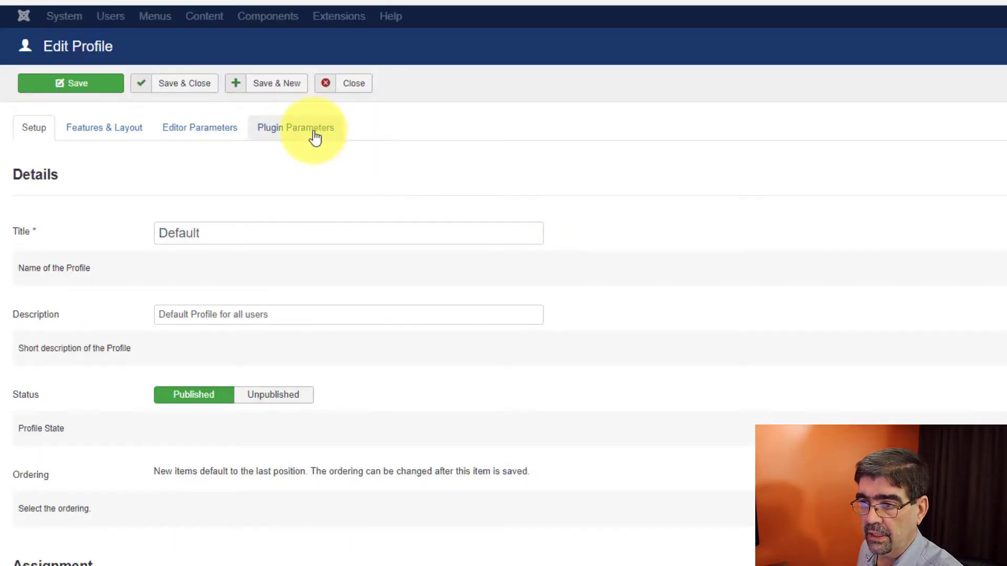
Show the Default profile's Clipboard plugin parameters and scroll through its settings
click(315, 138)
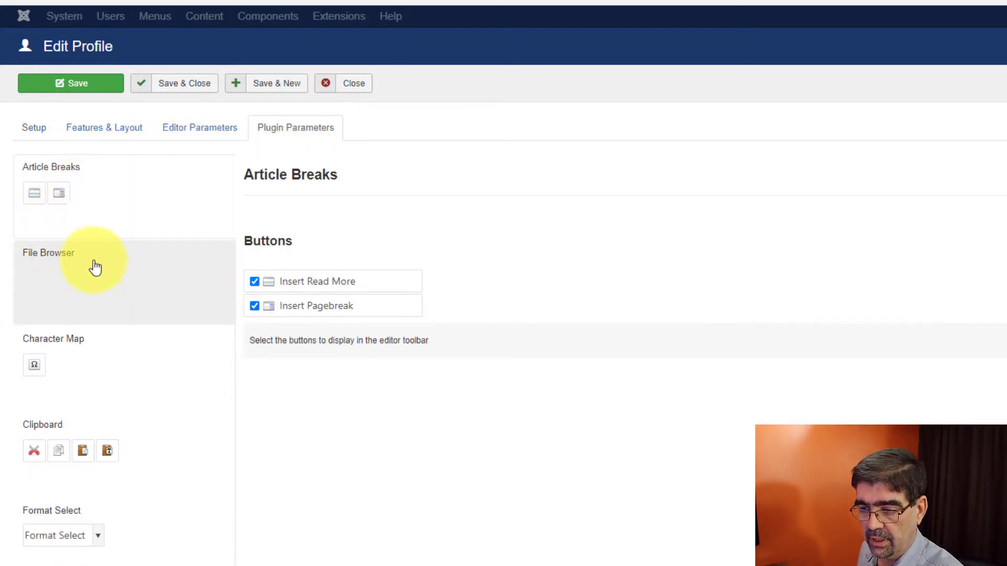
scroll(98, 268, down, 3)
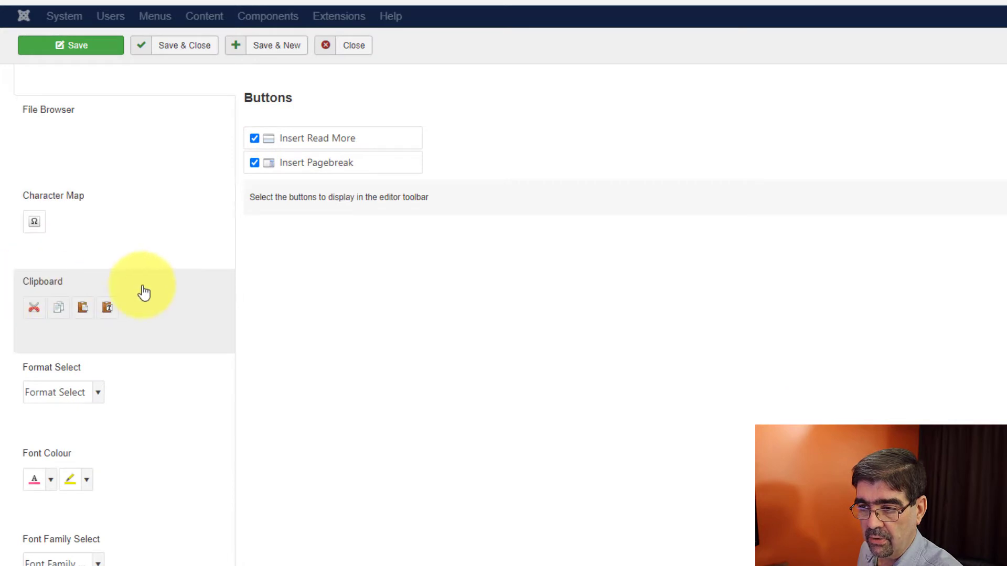
click(145, 292)
scroll(793, 285, up, 3)
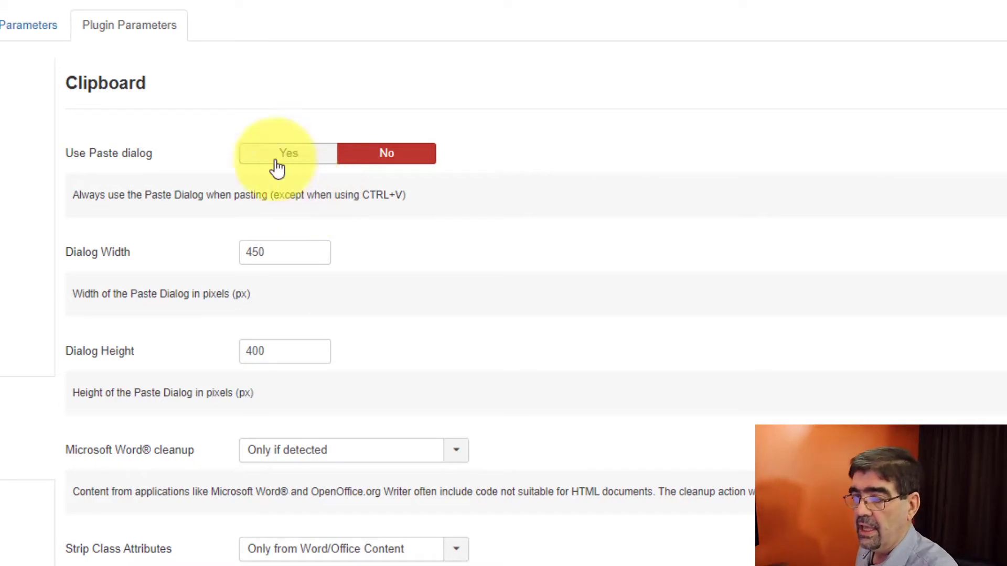
scroll(169, 164, down, 2)
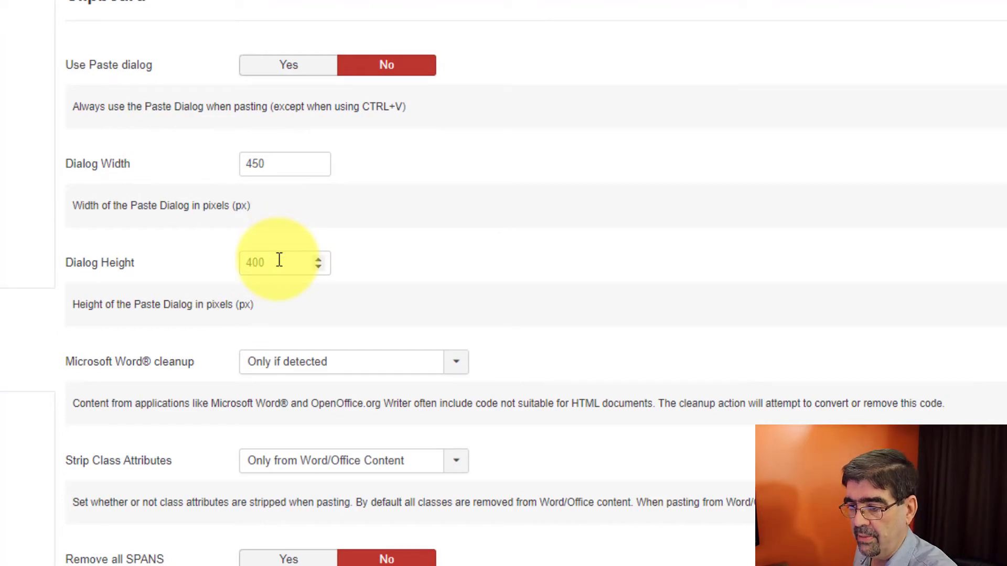
scroll(602, 142, down, 6)
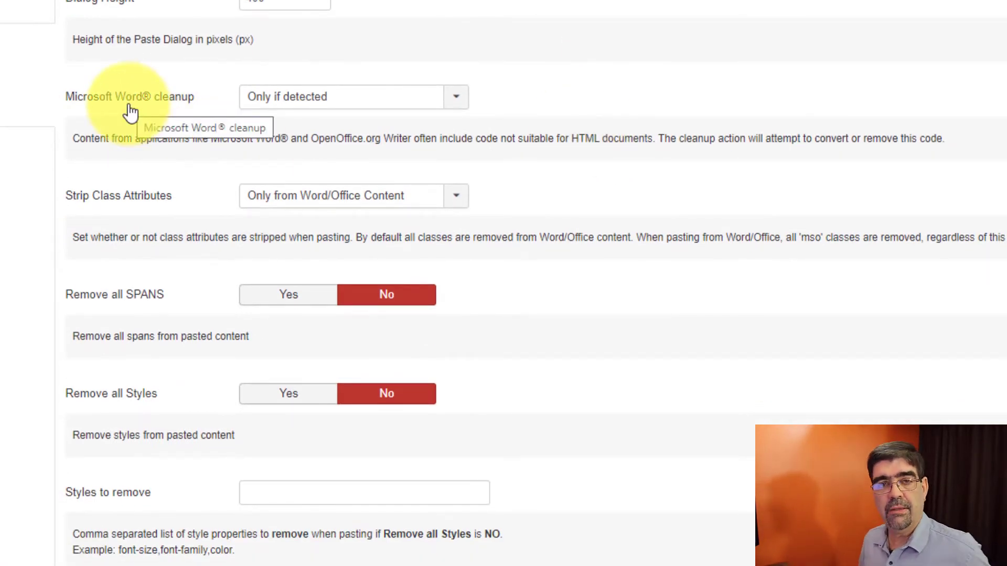
Set Microsoft Word® cleanup to Always and Strip Class Attributes to Yes
click(371, 105)
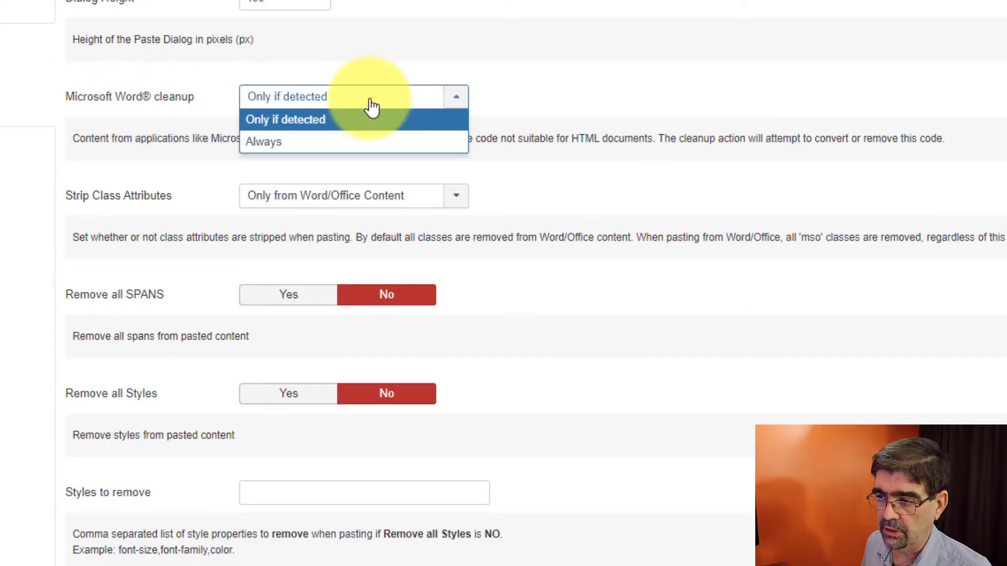
click(364, 141)
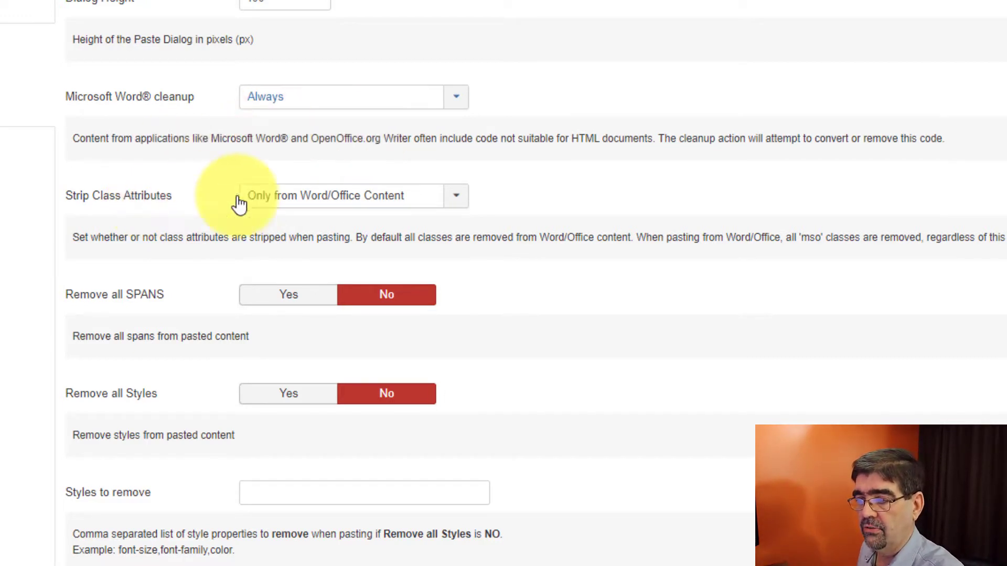
click(330, 205)
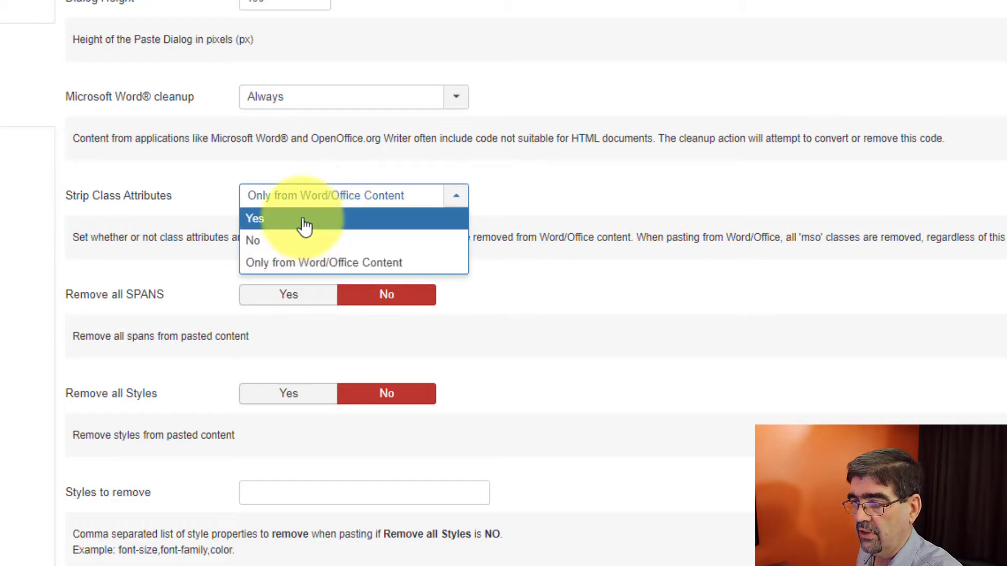
click(308, 218)
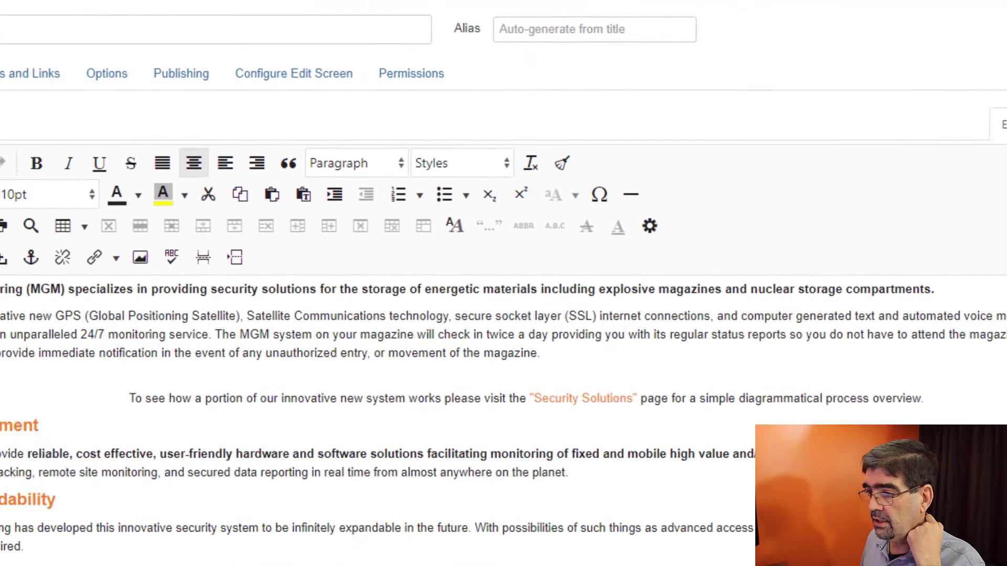
click(913, 117)
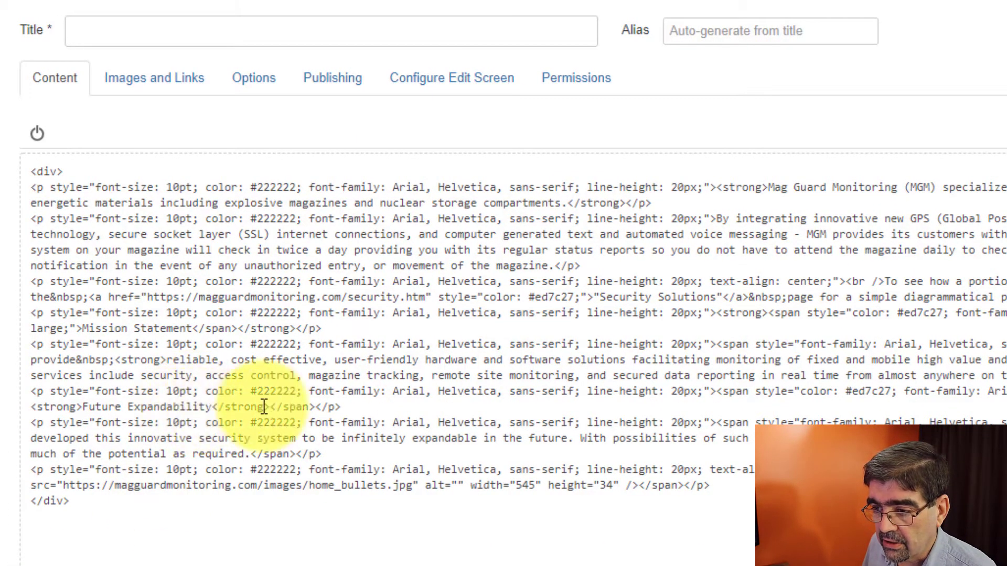
drag(270, 408, 315, 406)
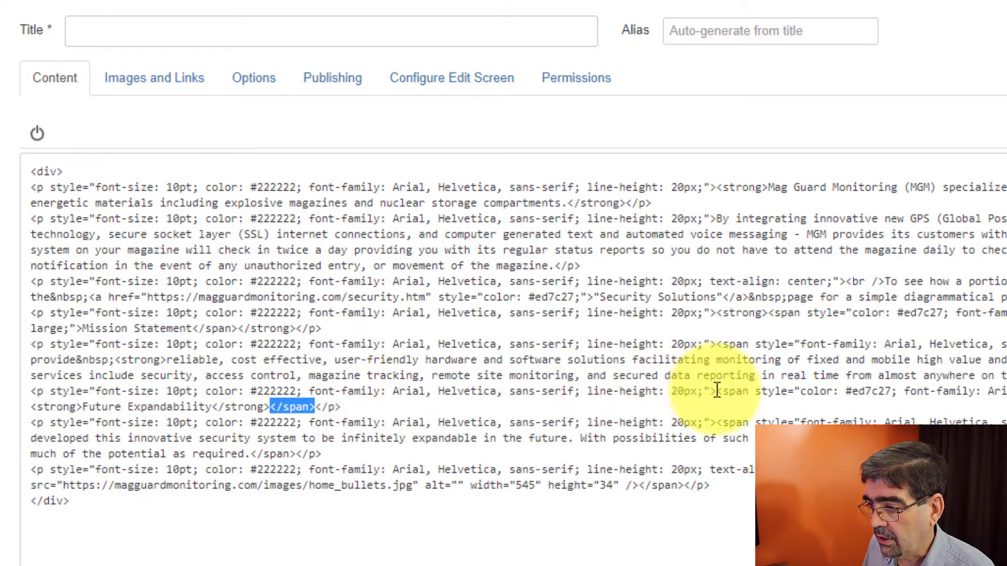
drag(716, 391, 1004, 407)
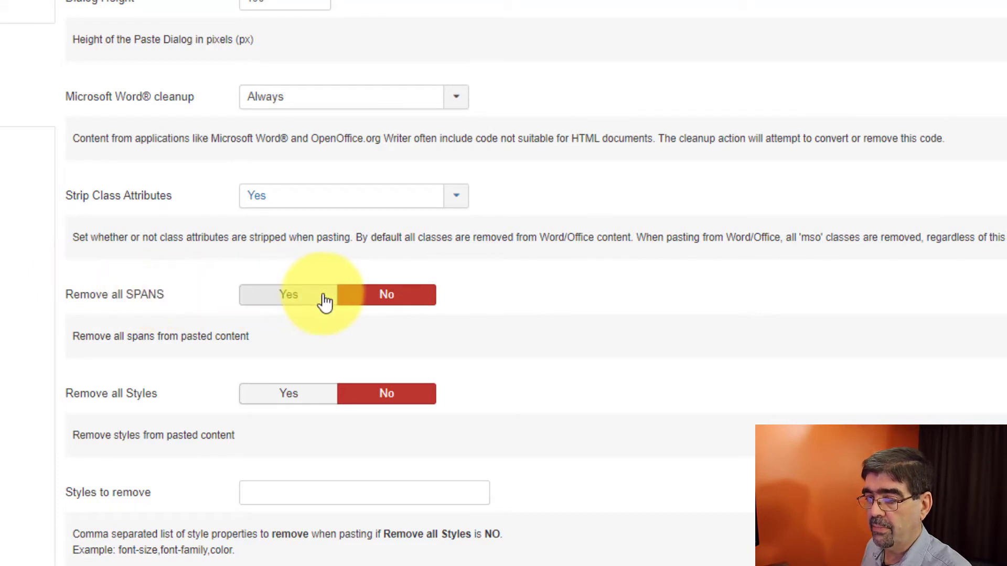
click(303, 302)
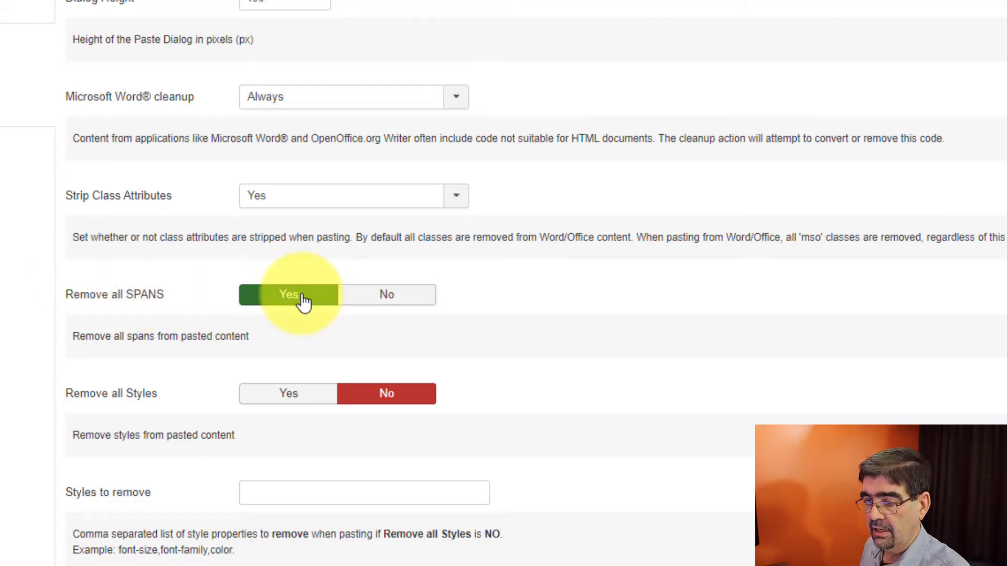
click(381, 297)
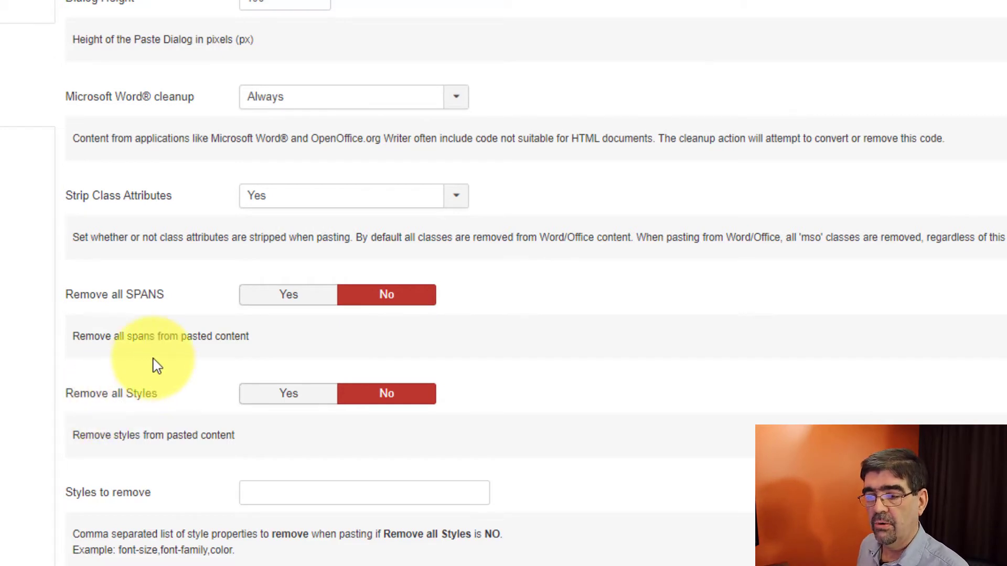
click(290, 404)
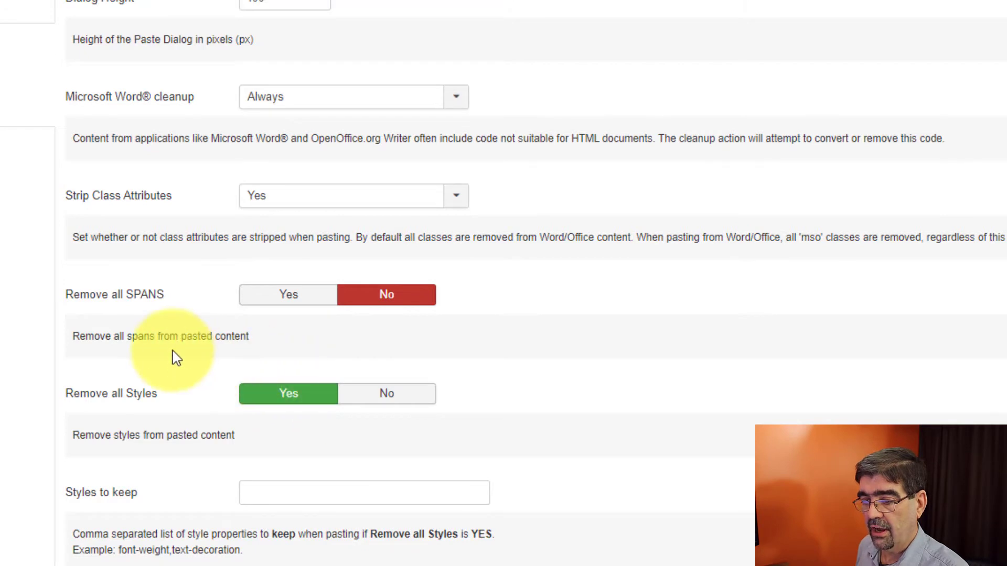
scroll(79, 317, down, 3)
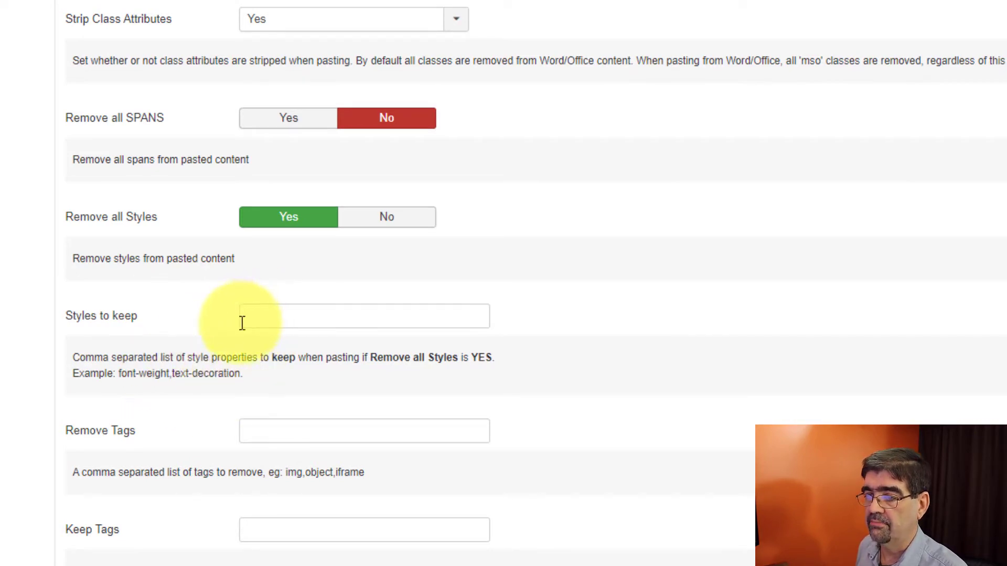
click(379, 223)
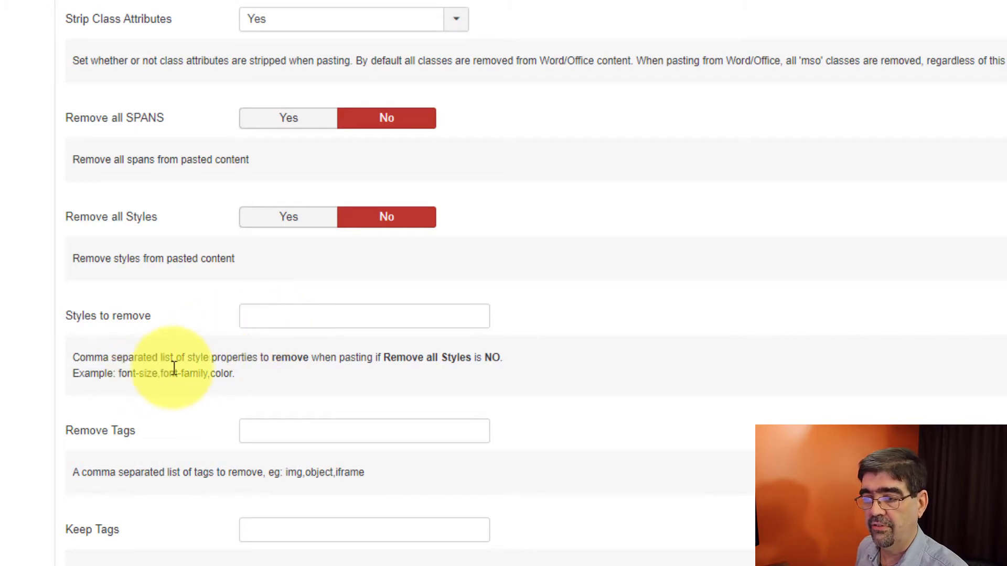
click(261, 223)
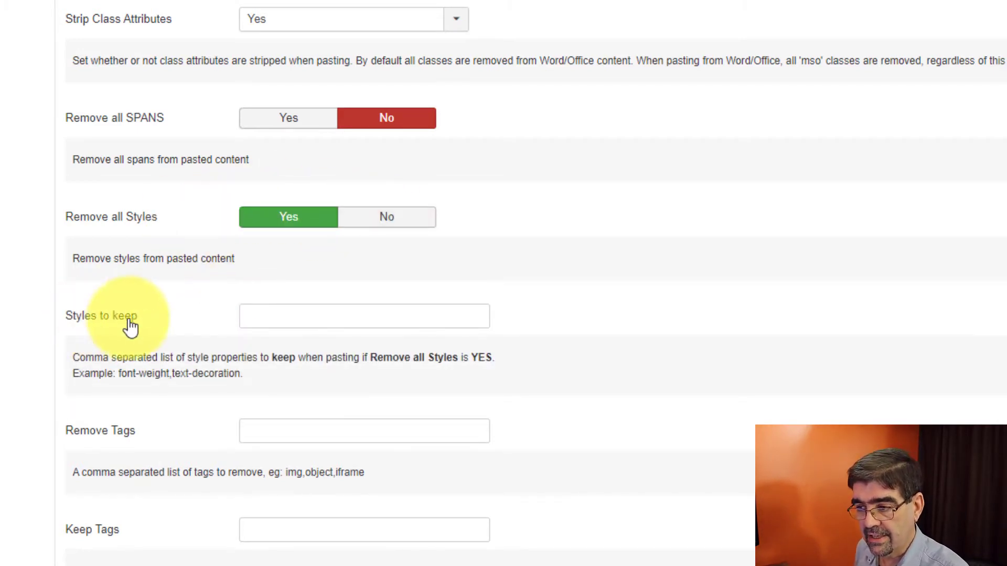
click(385, 219)
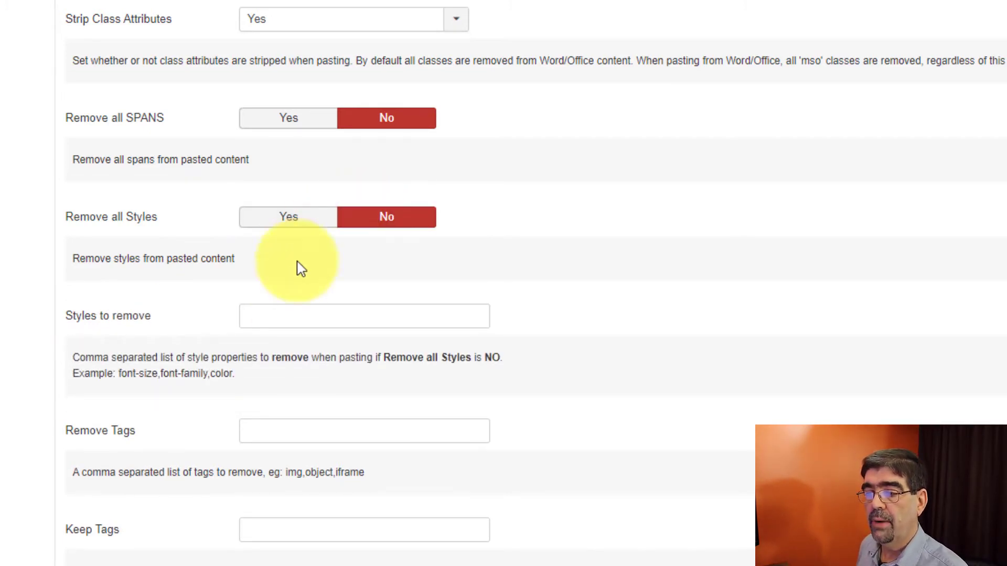
click(254, 319)
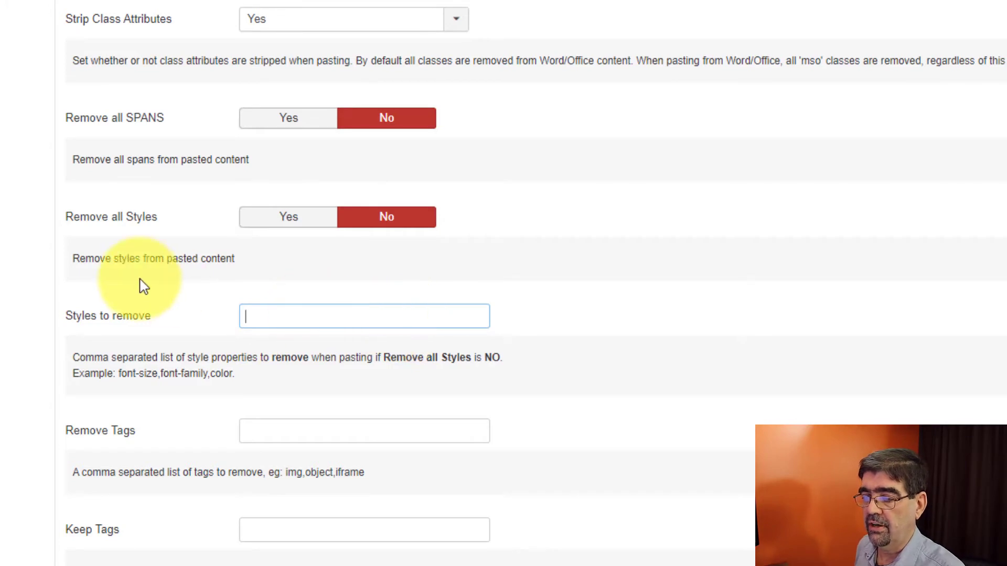
scroll(140, 285, down, 3)
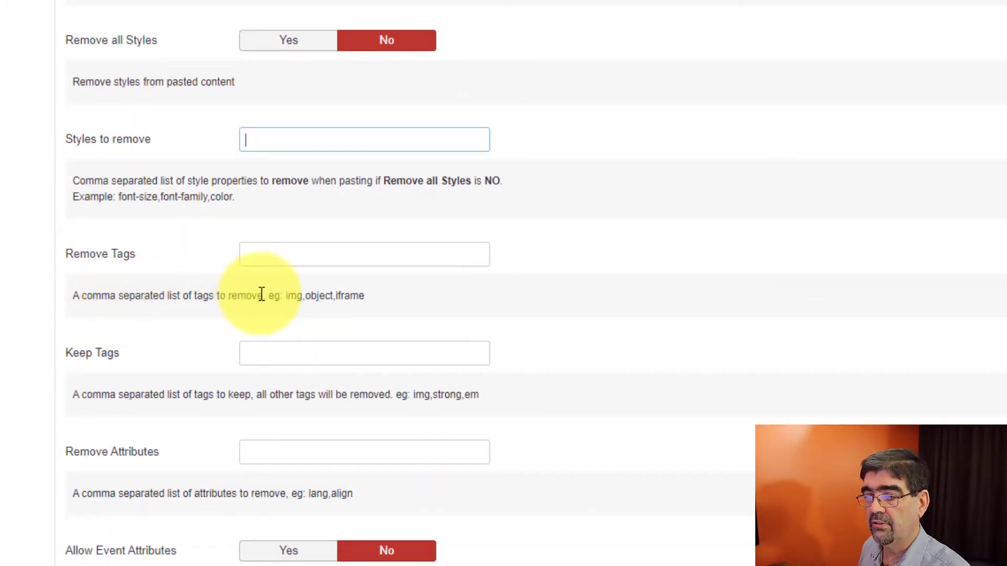
click(292, 255)
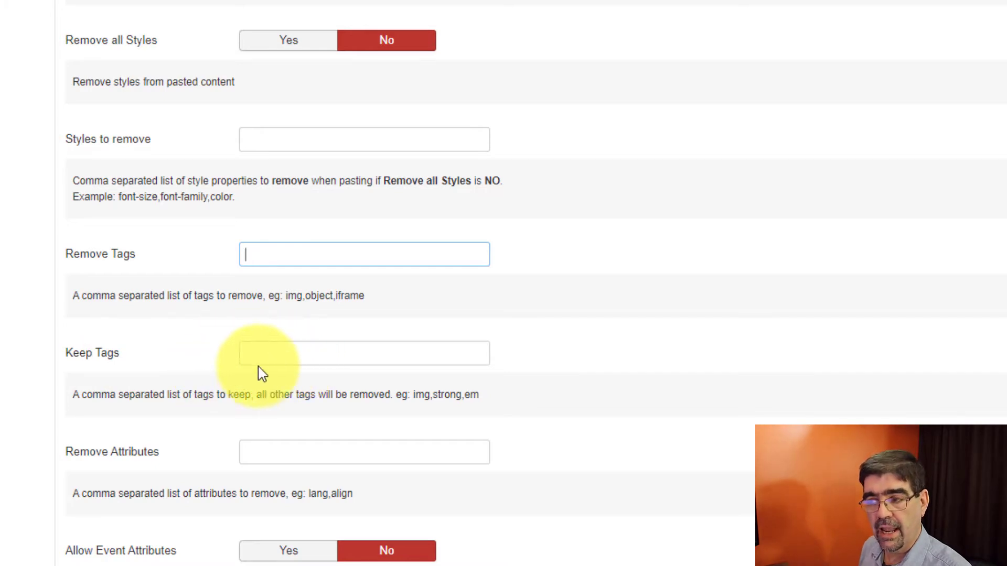
scroll(349, 333, down, 5)
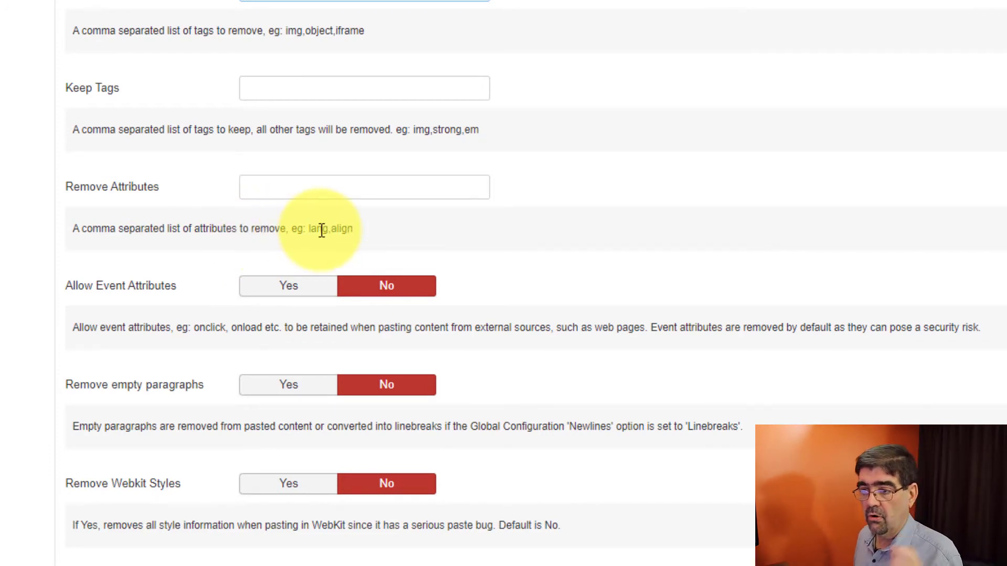
click(271, 178)
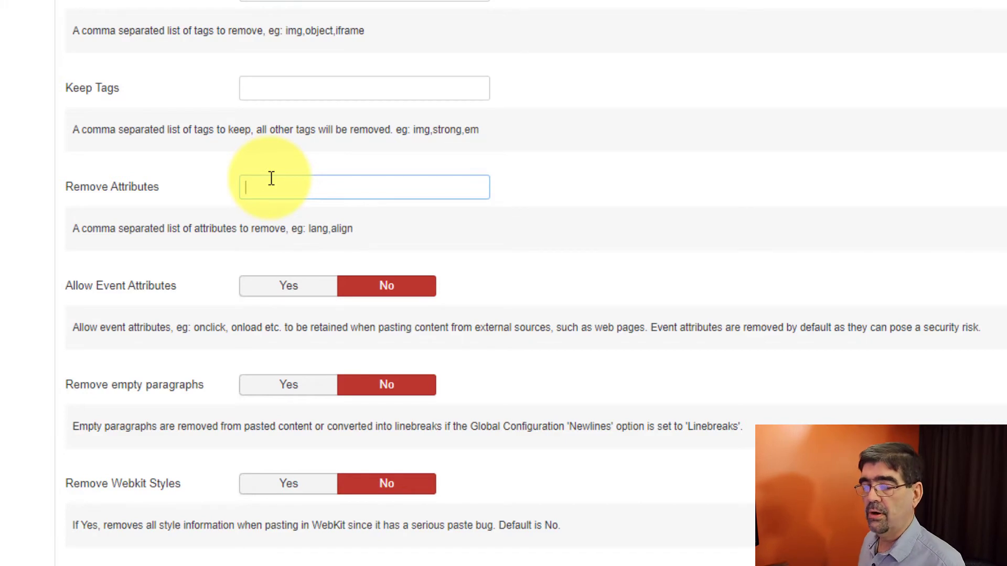
scroll(84, 155, down, 2)
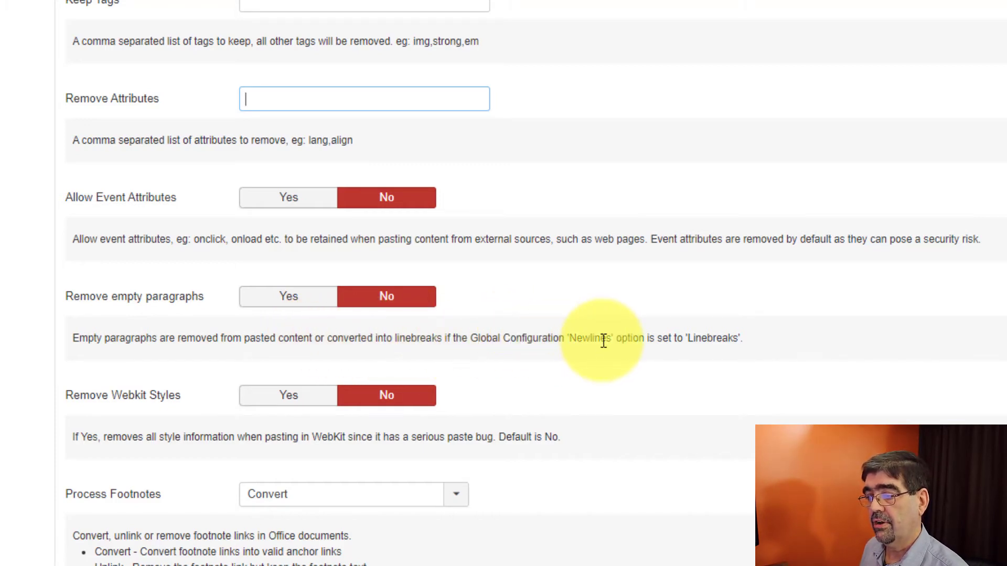
scroll(603, 337, down, 3)
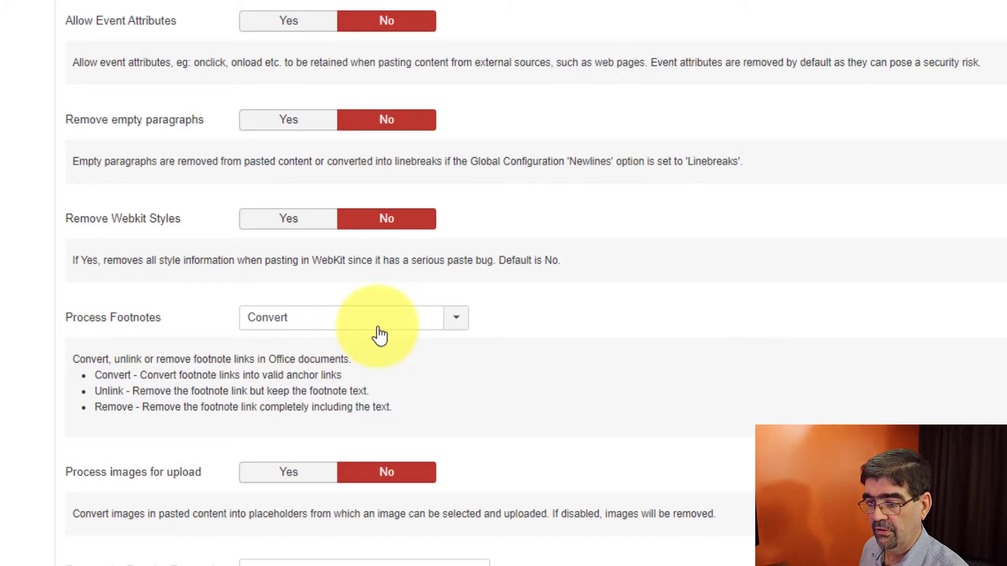
Set 'Process images for upload' to Yes in the Clipboard parameters, then review the Buttons list
scroll(378, 335, down, 3)
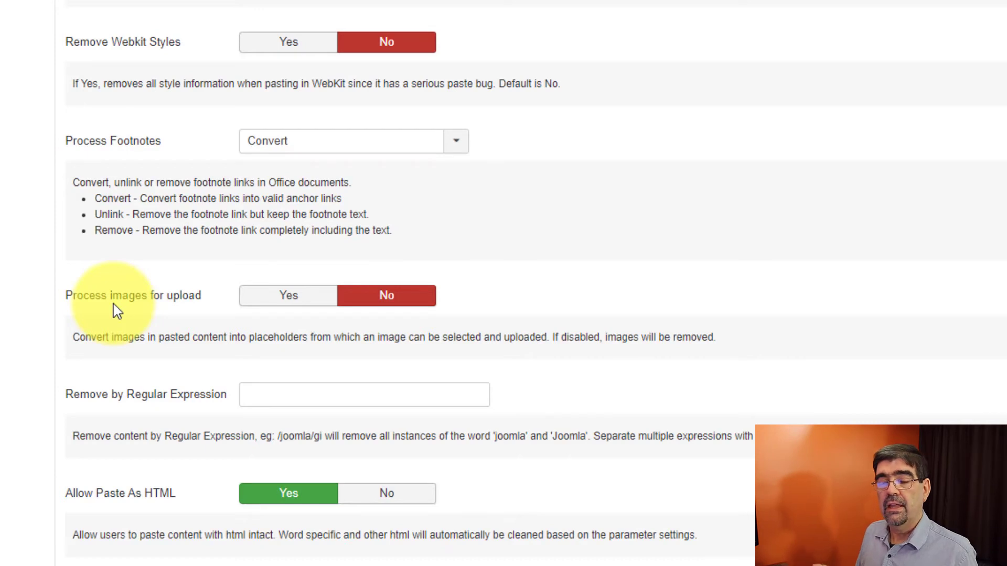
click(259, 300)
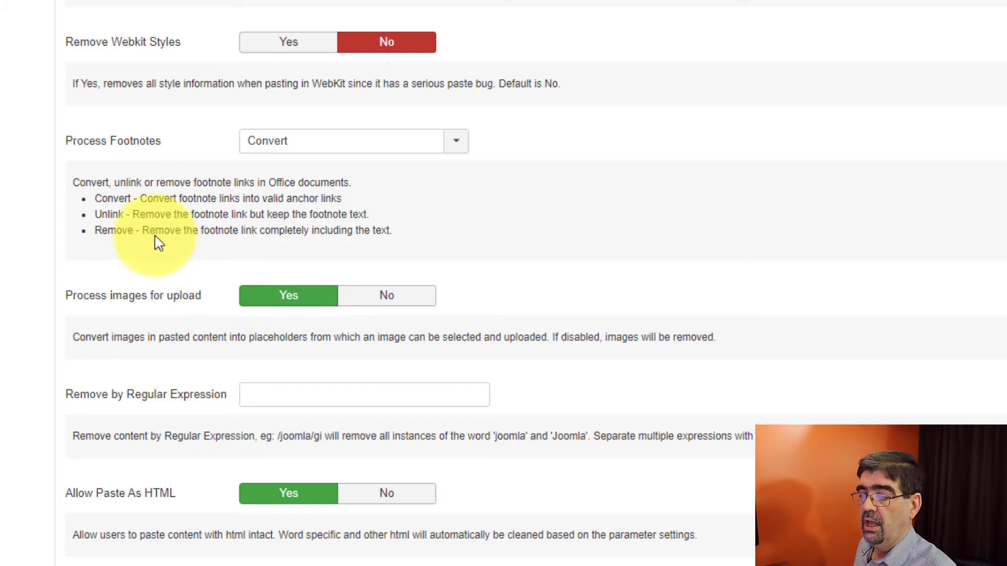
scroll(149, 234, down, 3)
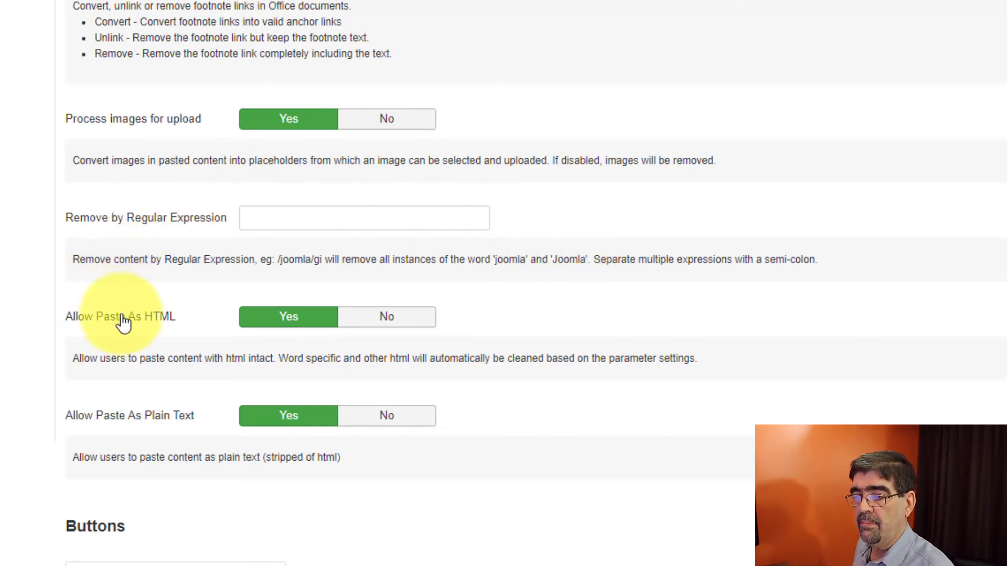
scroll(271, 324, down, 4)
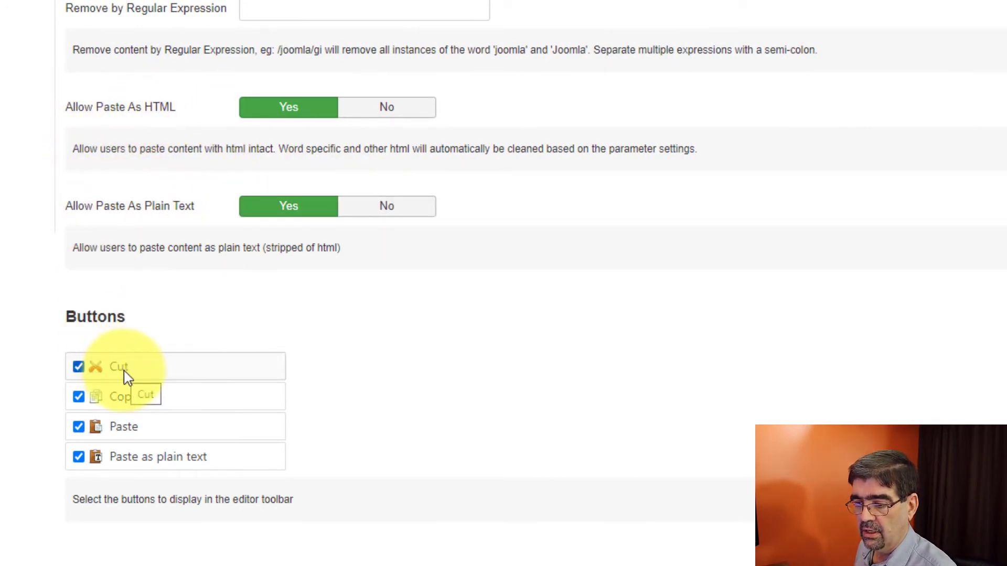
Keep the Cut, Copy and Paste buttons, disable Paste as plain text, and save the profile
click(78, 367)
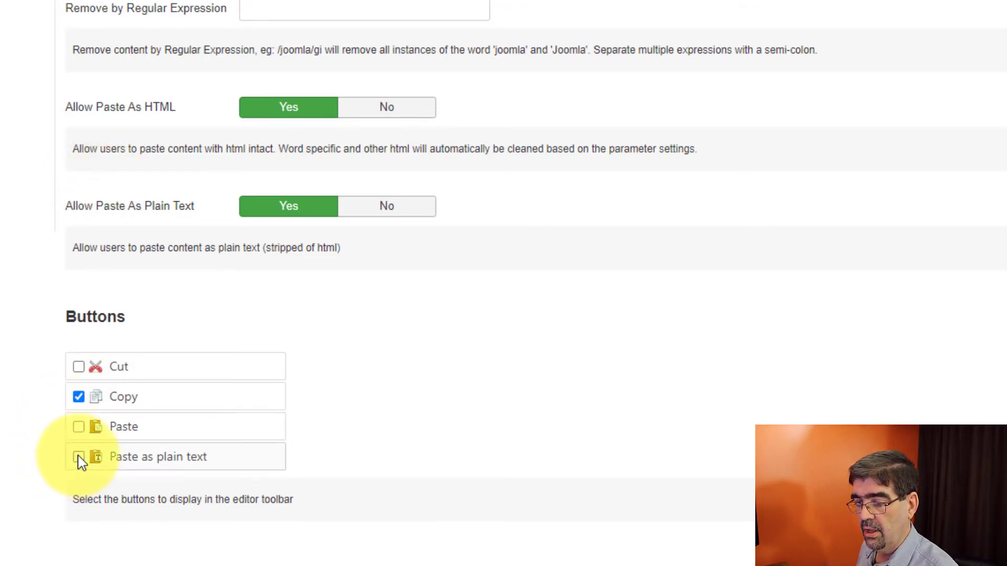
click(79, 427)
click(79, 366)
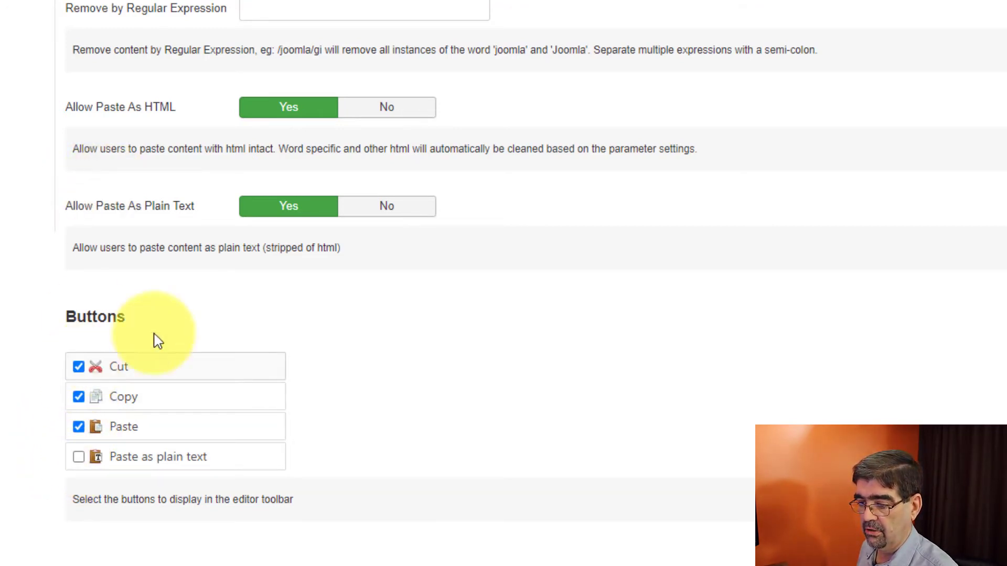
click(128, 459)
scroll(425, 414, up, 5)
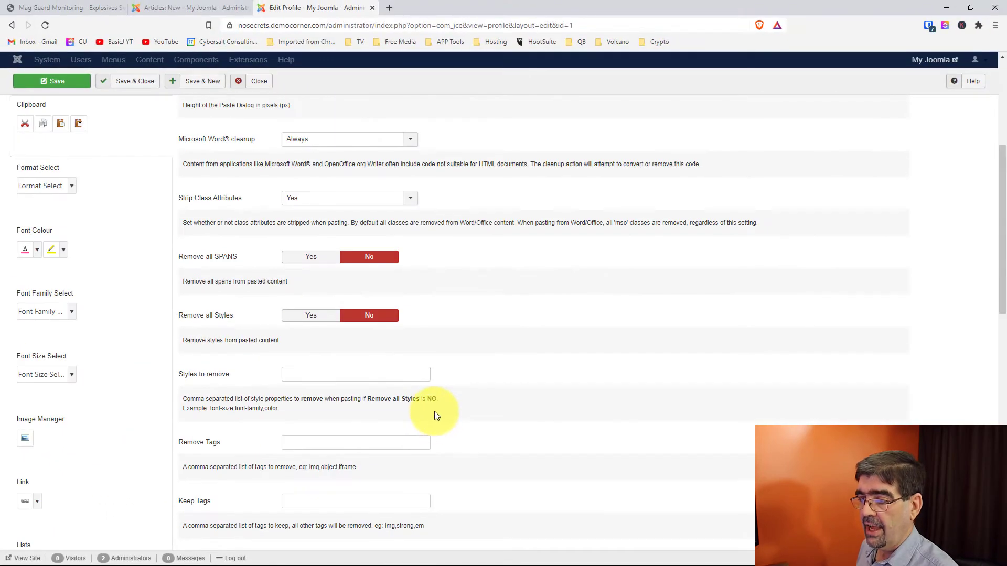
scroll(433, 414, up, 5)
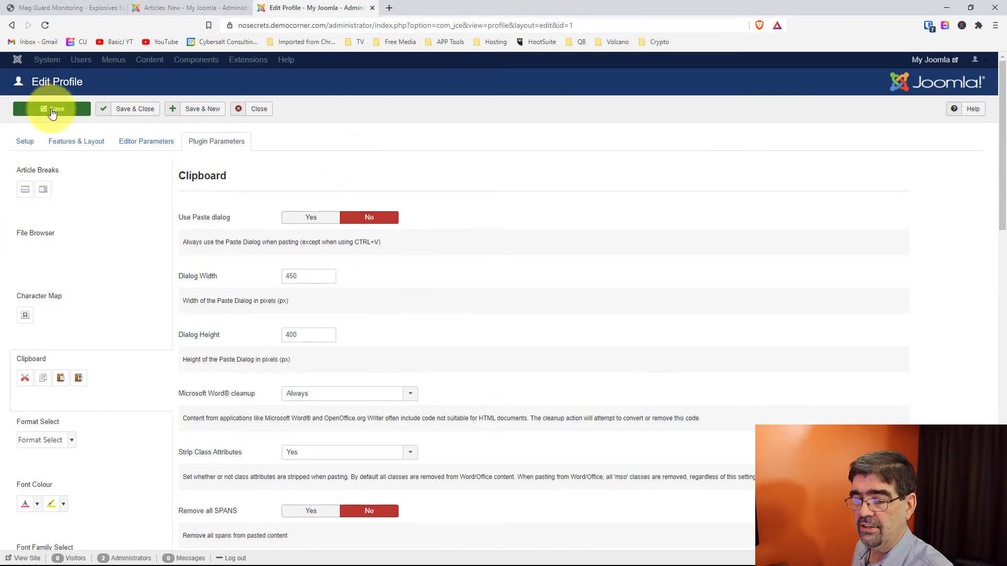
click(52, 110)
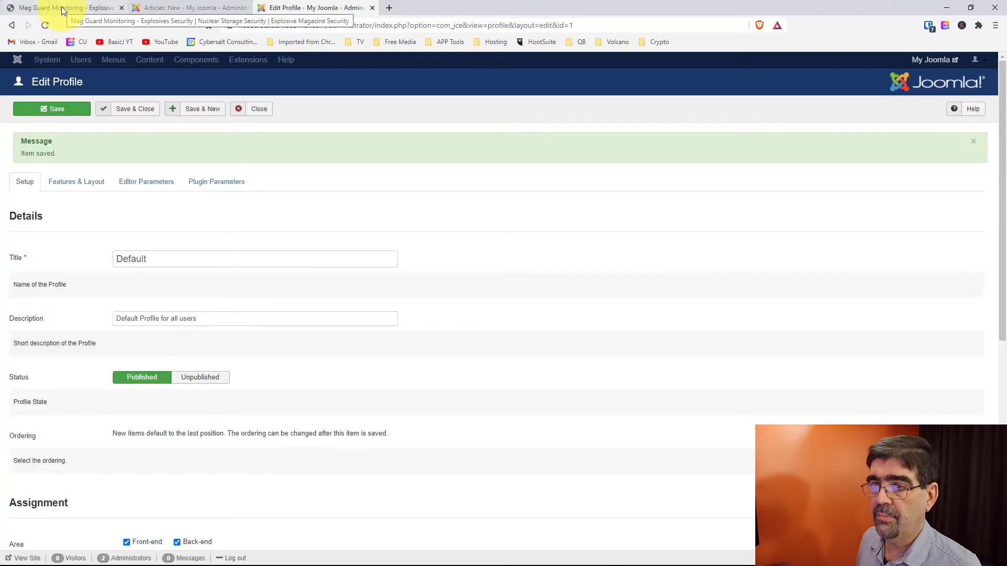
Reload the new article, paste the Mag Guard text into the empty editor, and view its HTML
click(165, 7)
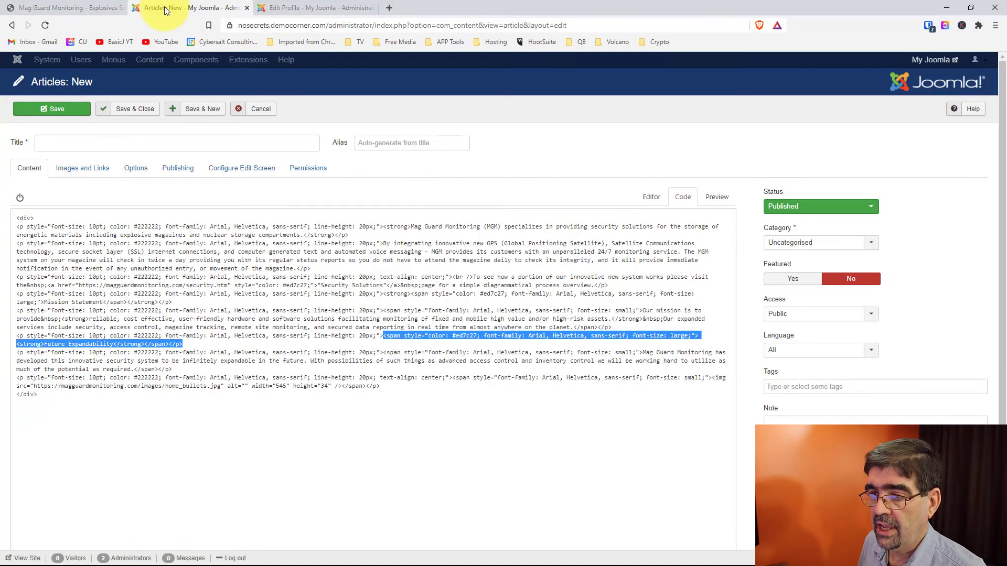
click(650, 198)
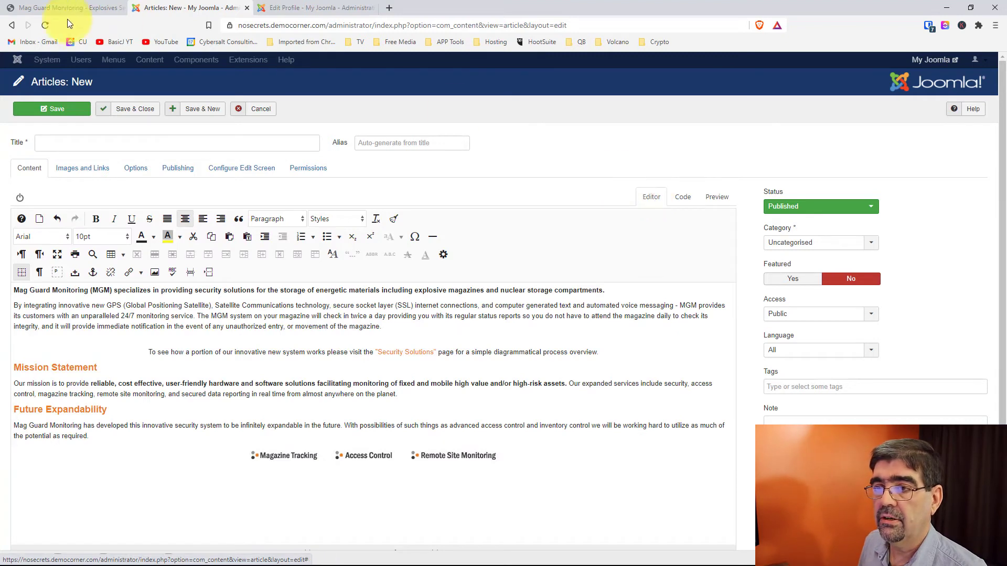
click(46, 25)
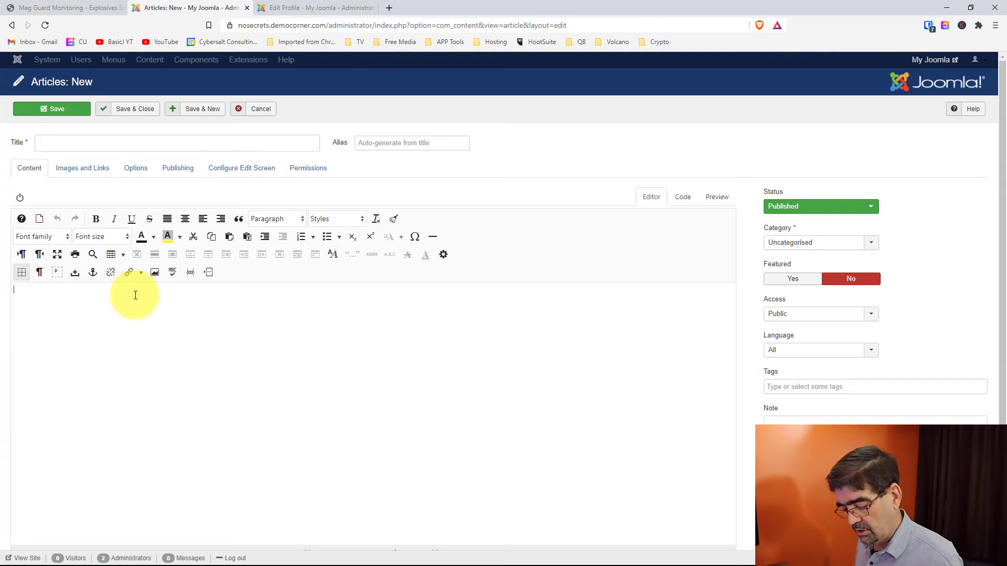
key(ctrl+v)
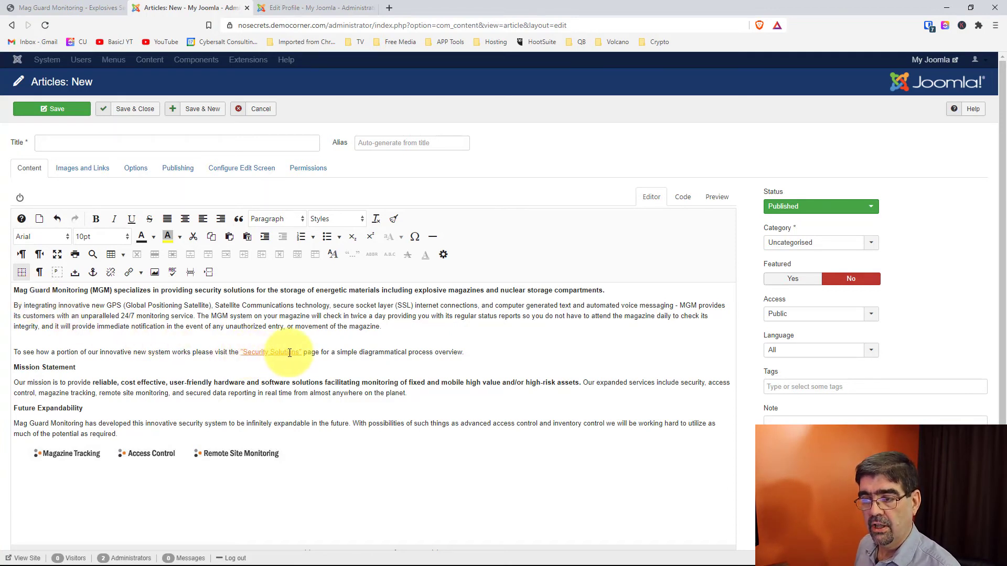
click(682, 202)
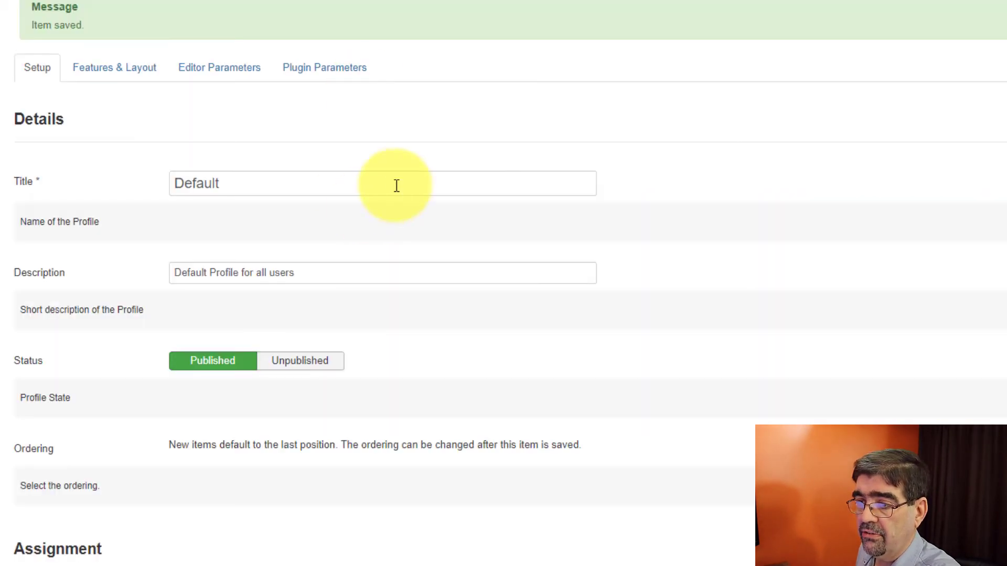
Switch 'Remove all Styles' to Yes in the Default profile's Clipboard parameters and save the profile
click(326, 75)
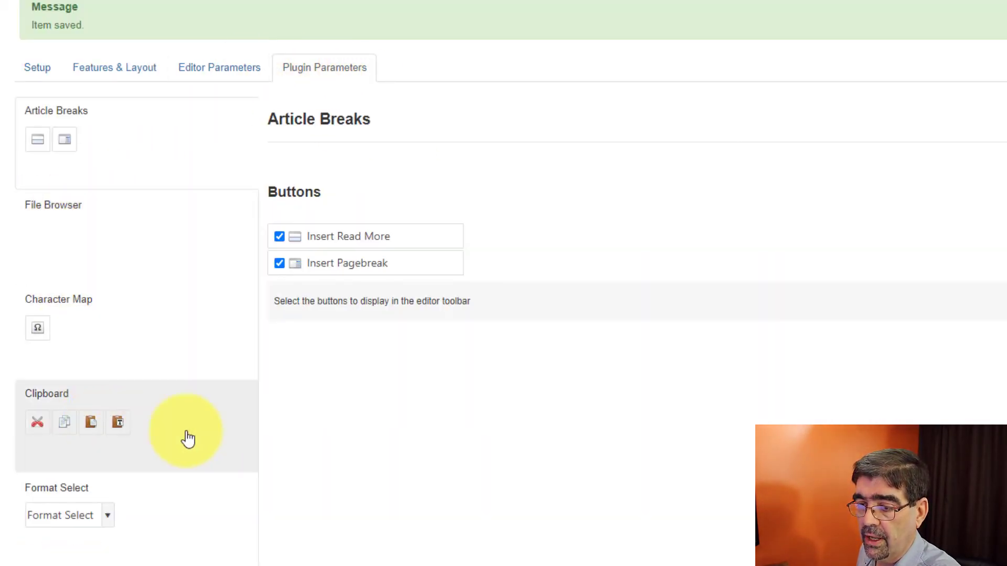
click(187, 439)
scroll(801, 138, down, 5)
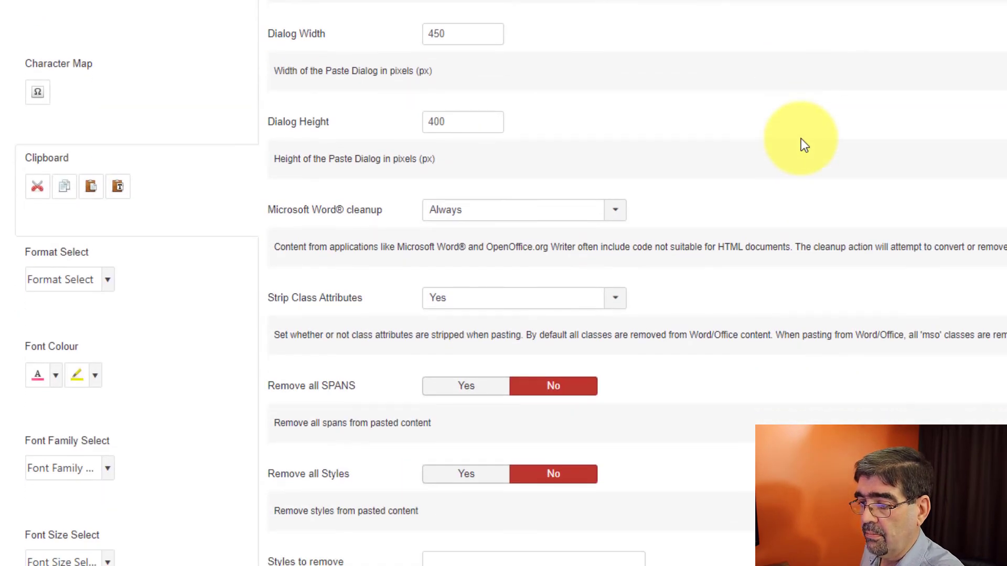
scroll(801, 139, down, 3)
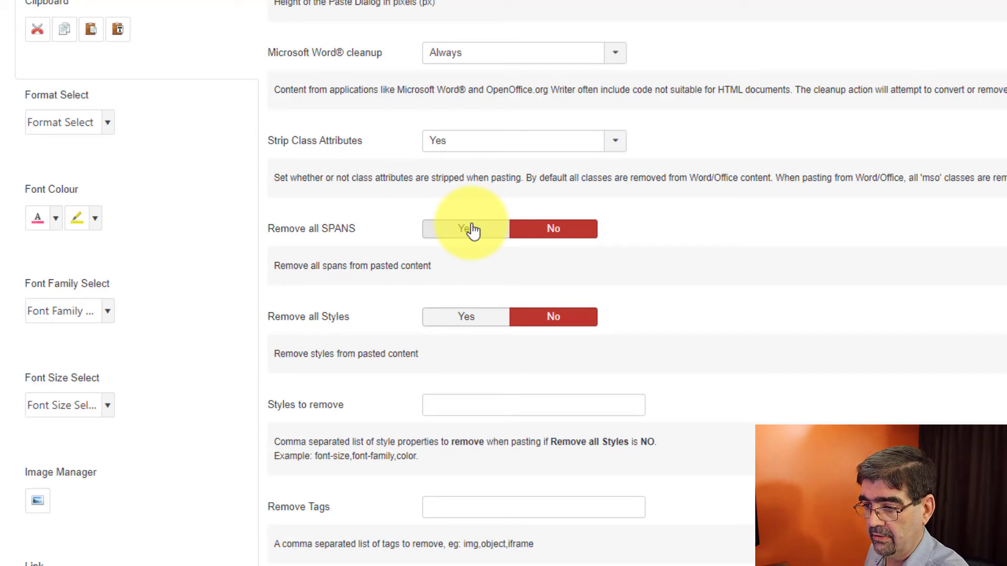
click(480, 316)
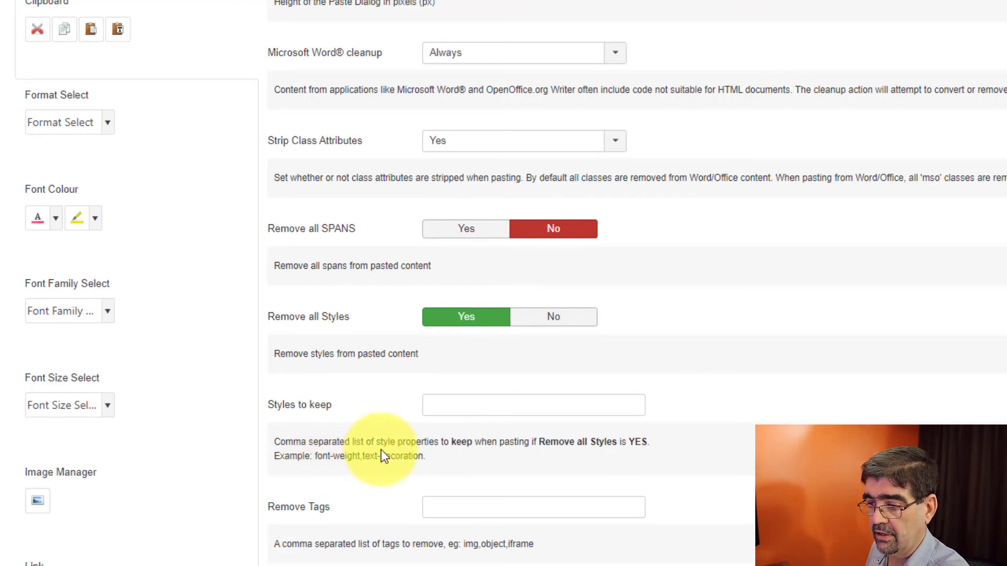
click(51, 80)
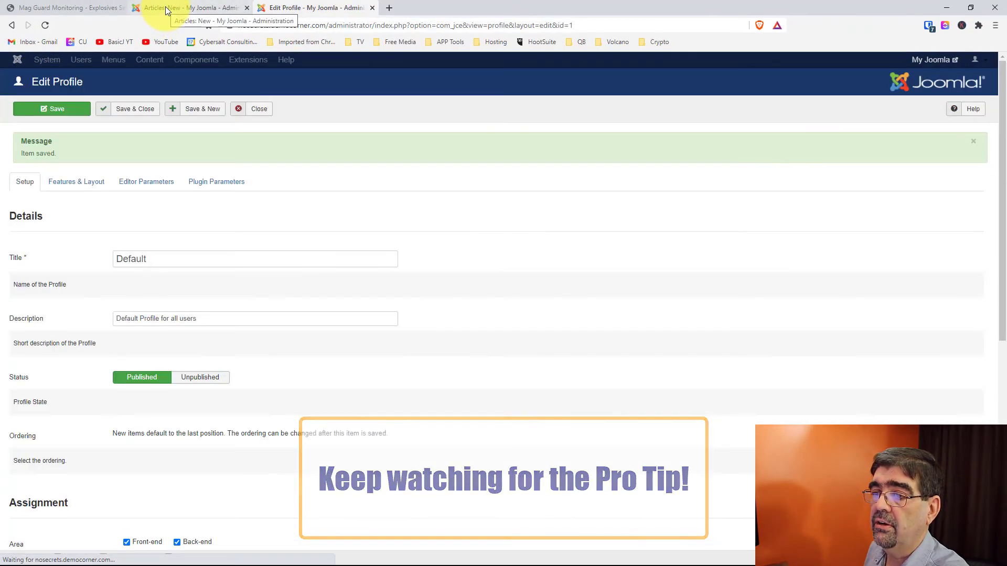
Reload the new article, paste the Mag Guard Monitoring text, and check its HTML in Code view
click(166, 7)
click(45, 25)
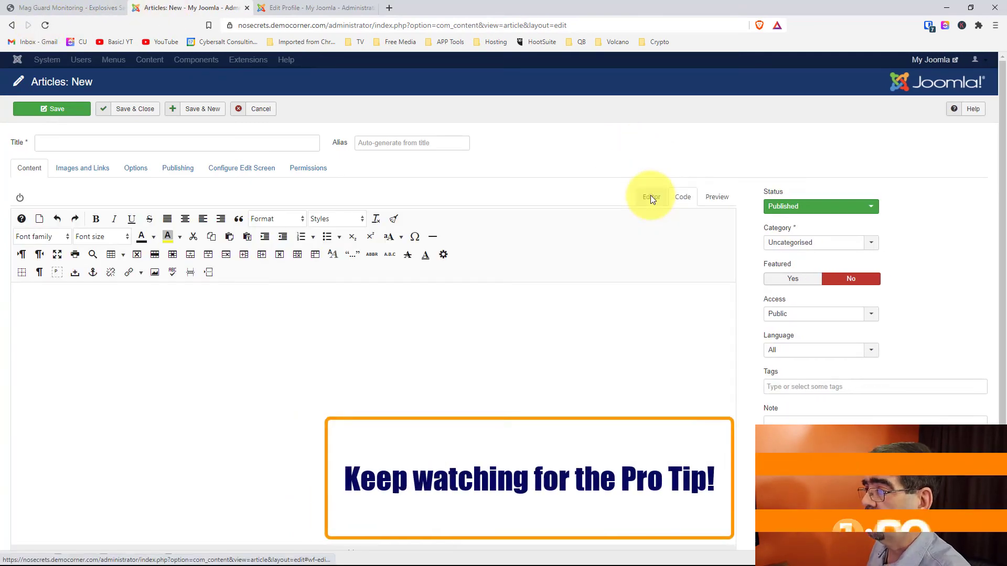
click(246, 323)
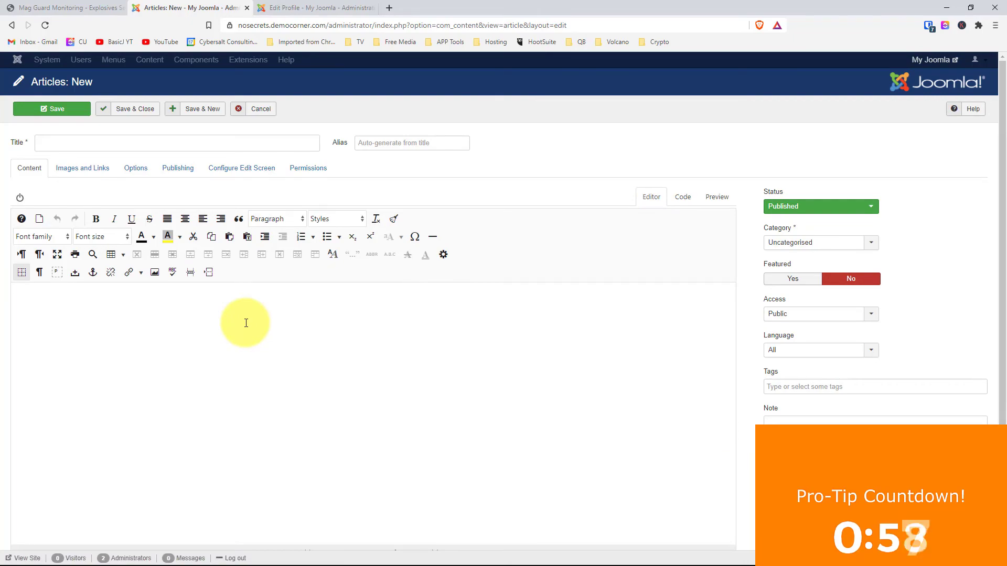
text(Mag Guard Monitoring (MGM) specializes in providing security solutions for the storage of energetic materials including explosive magazines and nuclear storage compartments. By integrating innovative new GPS (Global Positioning Satellite), Satellite Communications technology, secure socket layer (SSL) internet connections, and computer generated text and automated voice messaging - MGM provides its customers with an unparalleled 24/7 monitoring service. The MGM system on your magazine will check in twice a day providing you with its regular status reports so you do not have to attend the magazine daily to check its integrity, and it will provide immediate notification in the event of any unauthorized entry, or movement of the magazine.  To see how a portion of our innovative new system works please visit the "Security Solutions" page for a simple diagrammatical process overview. Mission Statement Our mission is to provide reliable, cost effective, user-friendly hardware and software solutions facilitating monitoring of fixed and mobile high value and/or high-risk assets. Our expanded services include security, access control, magazine tracking, remote site monitoring, and secured data reporting in real time from almost anywhere on the planet. Future Expandability Mag Guard Monitoring has developed this innovative security system to be infinitely expandable in the future. With possibilities of such things as advanced access control and inventory control we will be working hard to utilize as much of the potential as required. Magazine Tracking Access Control Remote Site Monitoring)
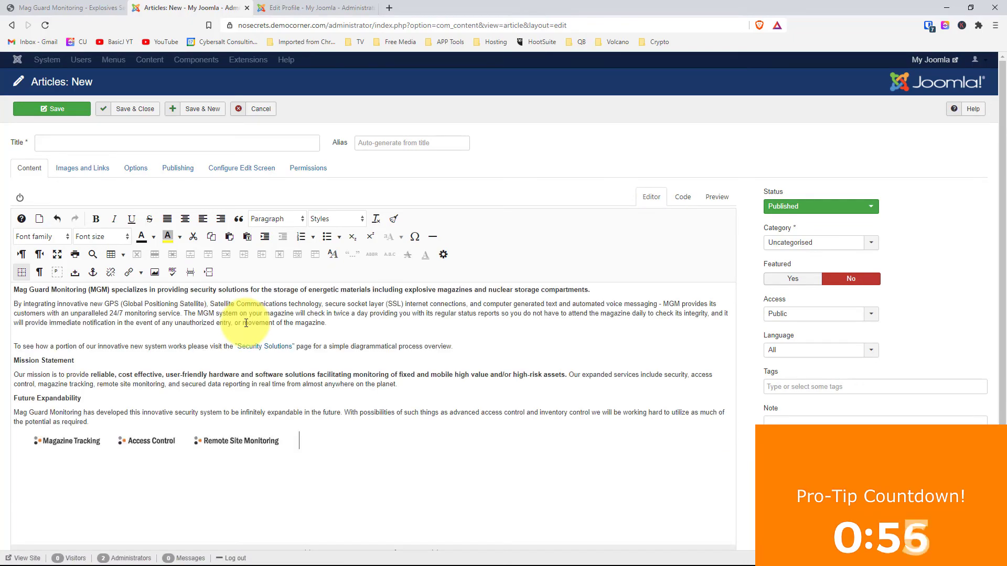
click(682, 196)
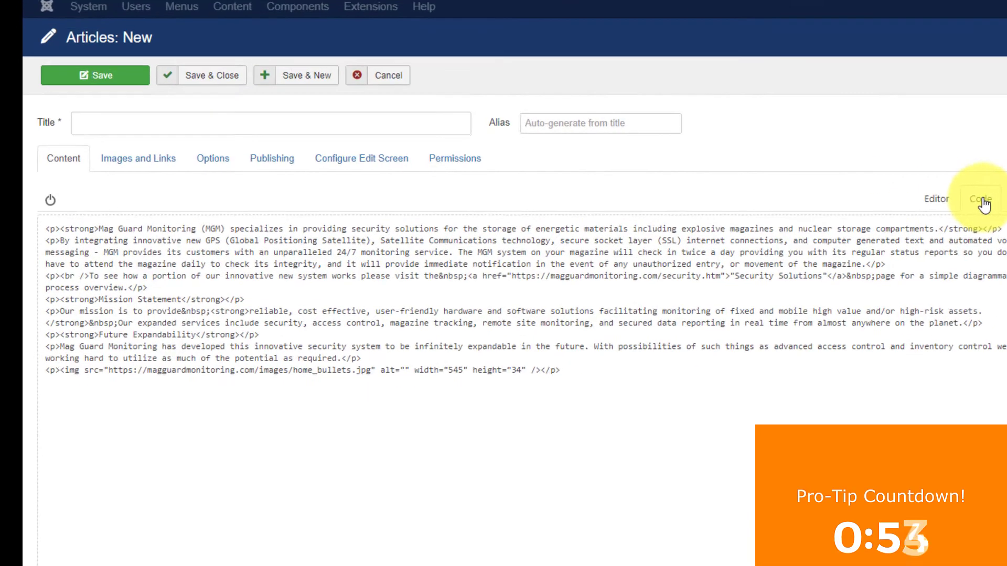